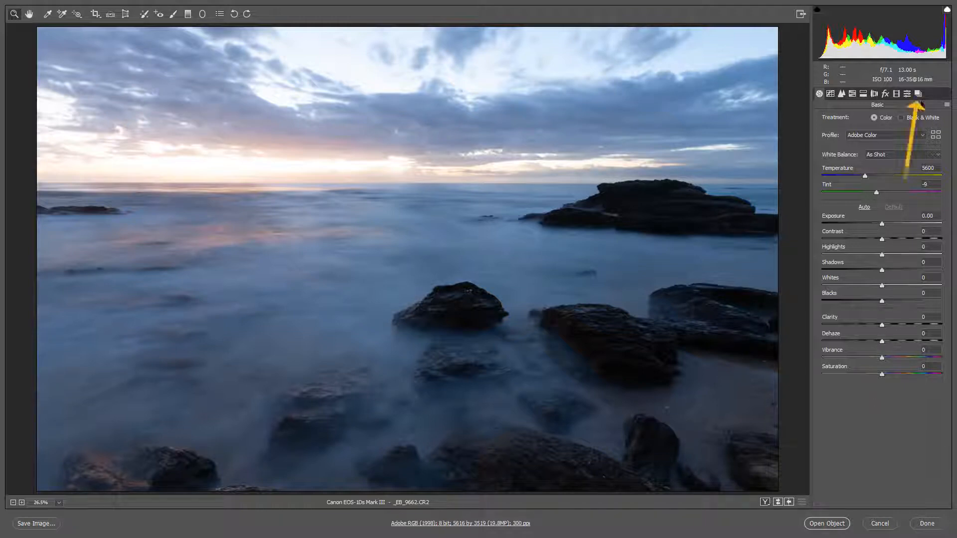
# Step: Save the unedited seascape settings as a snapshot named 001
pyautogui.click(919, 94)
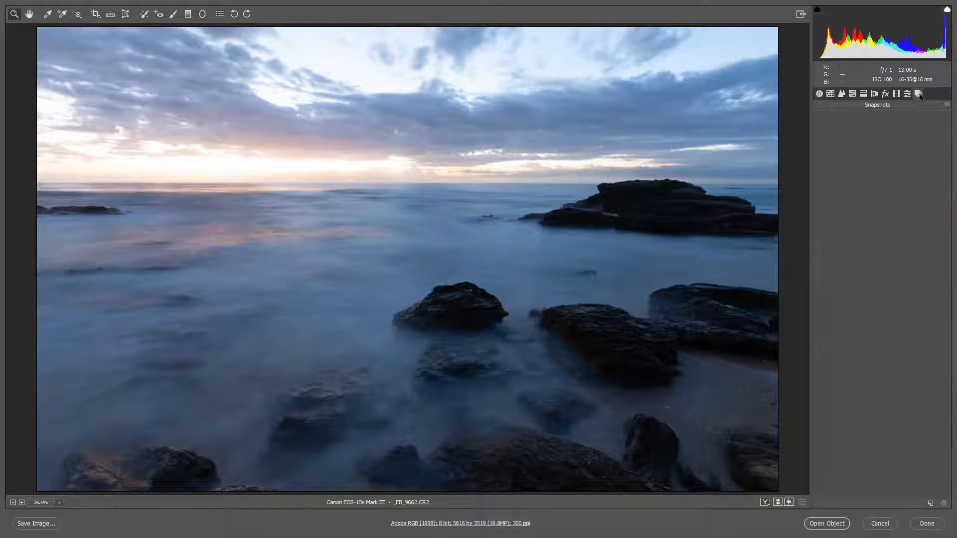
pyautogui.click(930, 504)
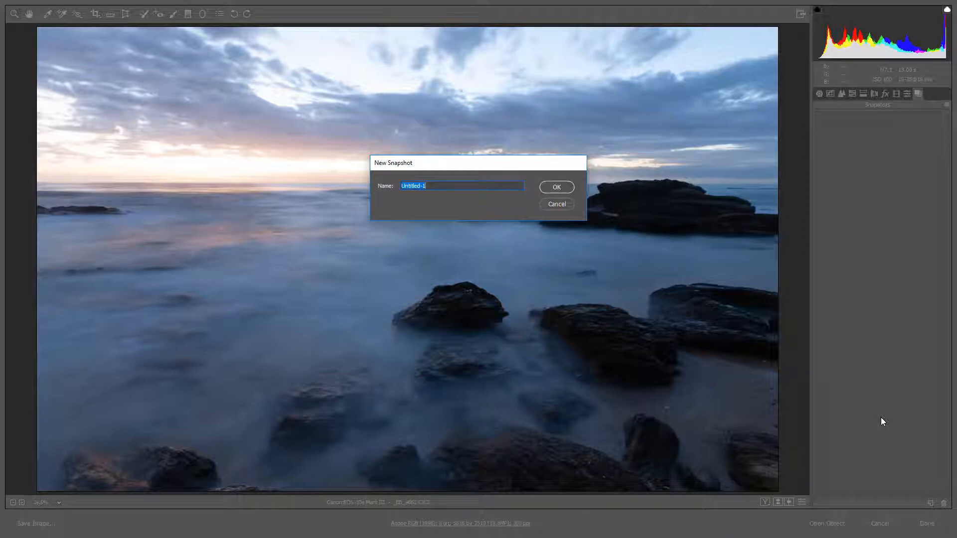
pyautogui.write('001')
pyautogui.press('Return')
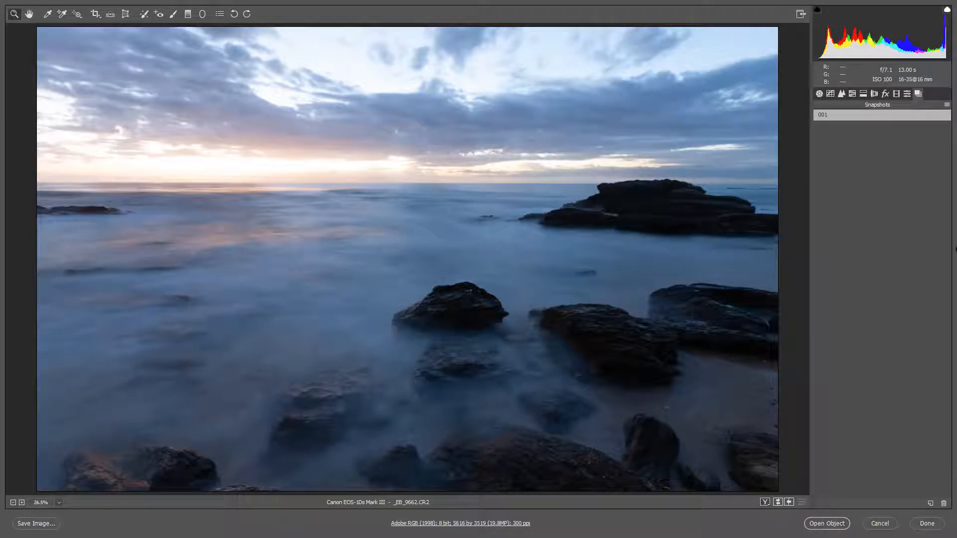
# Step: Neutralize the white balance by sampling the sea beyond the rocks, and set Clarity to +47 and Vibrance to +33
pyautogui.click(819, 94)
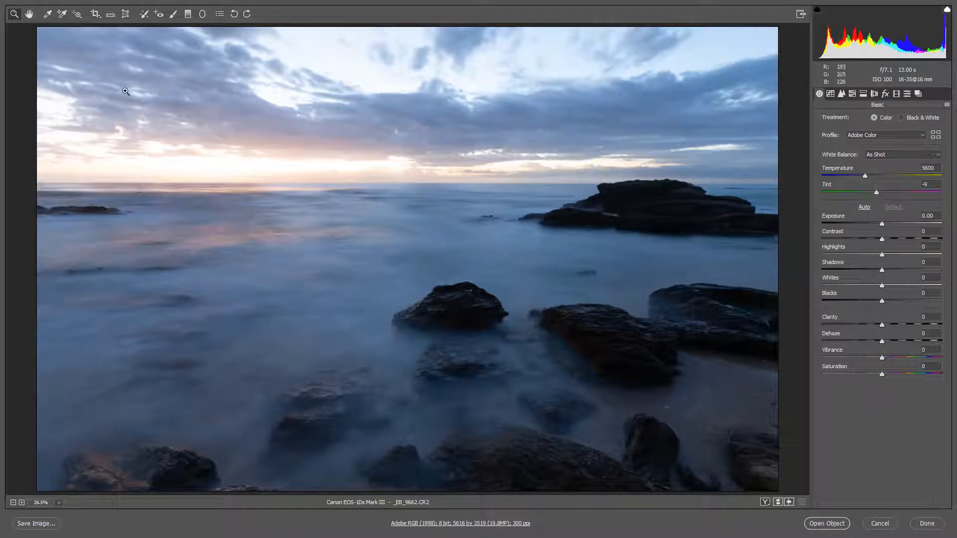
pyautogui.click(48, 14)
pyautogui.click(488, 227)
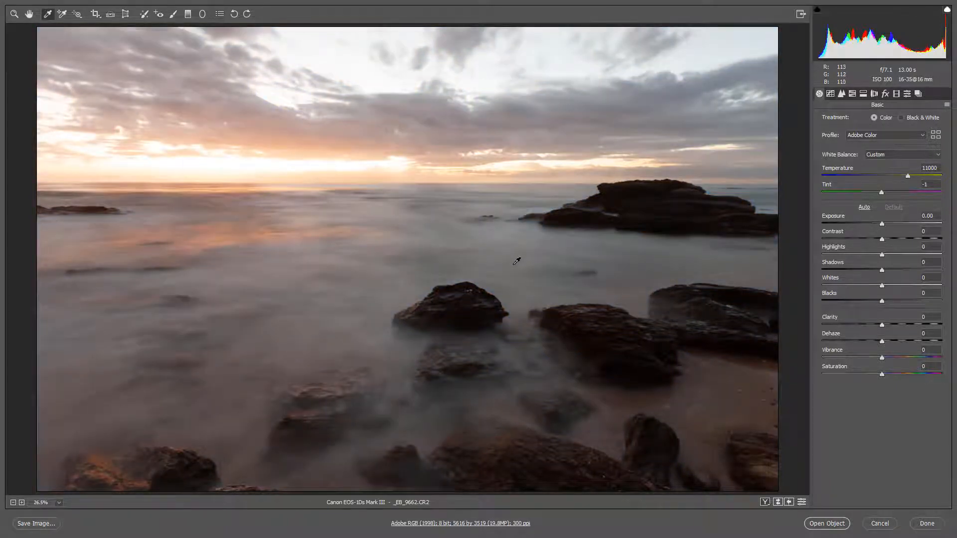
pyautogui.click(909, 325)
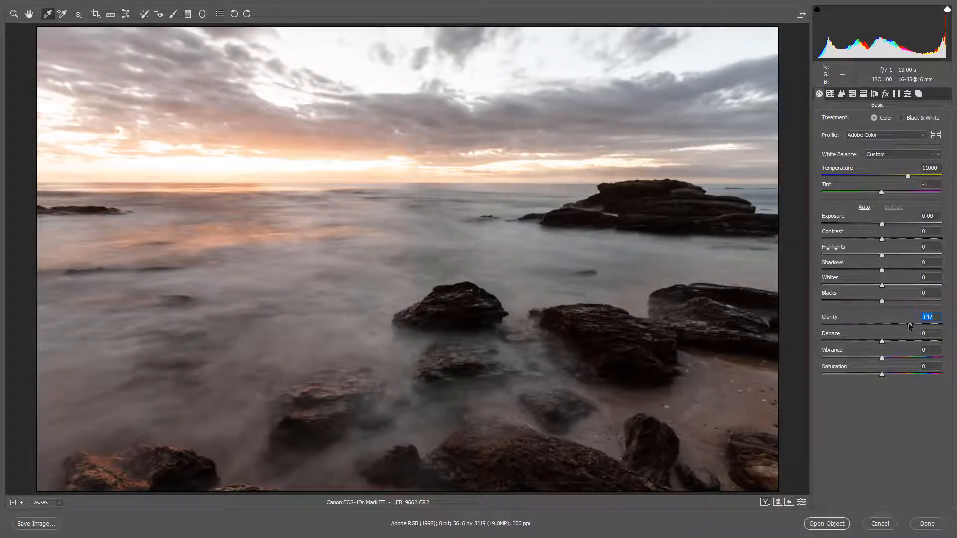
pyautogui.click(901, 358)
# Step: Save the warm colour version of the seascape as a snapshot named 002
pyautogui.click(920, 94)
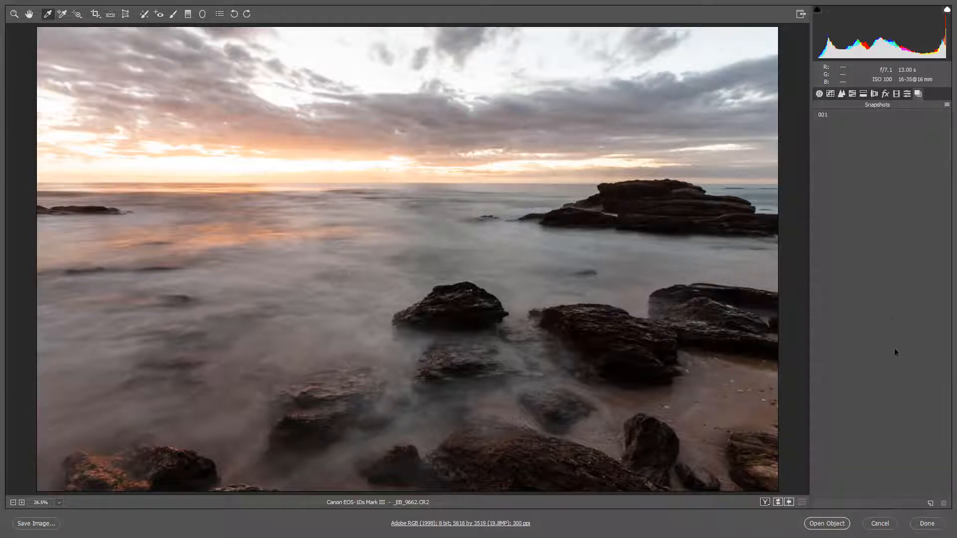
pyautogui.click(930, 504)
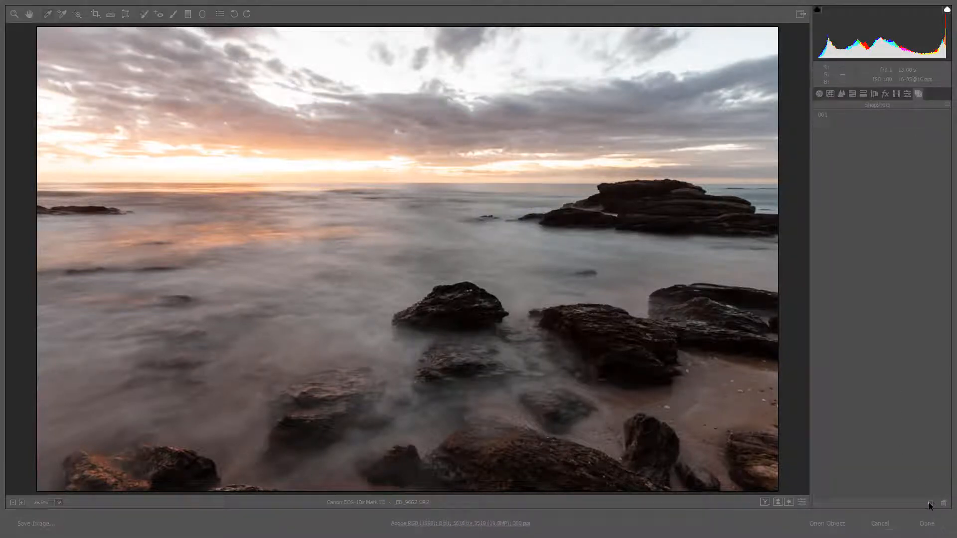
pyautogui.write('002')
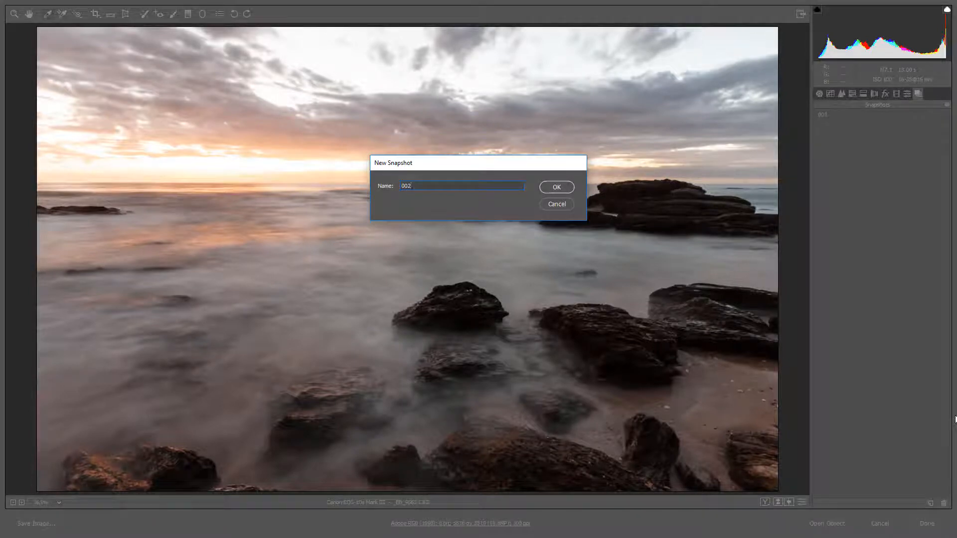
pyautogui.press('Return')
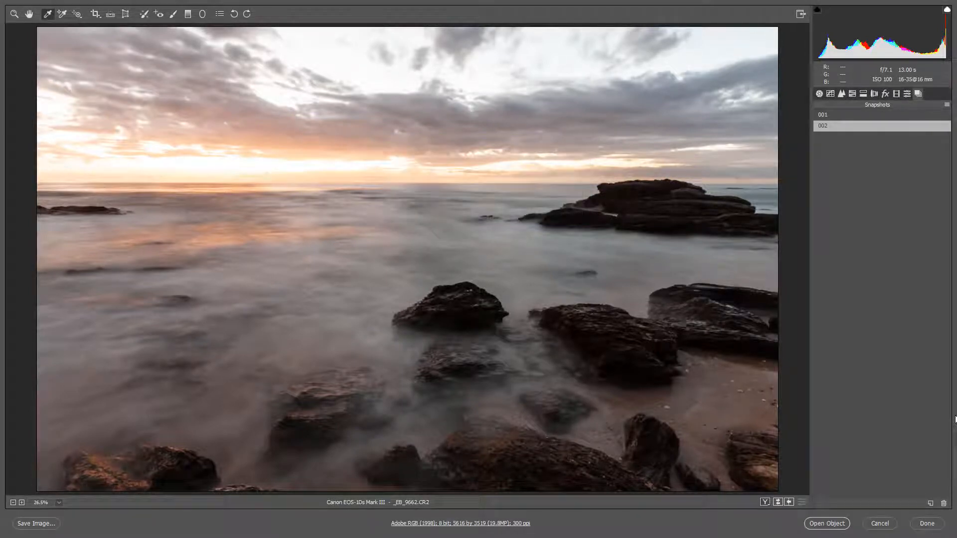
# Step: Make the seascape monochrome with Saturation and Vibrance at -100, Clarity +58, Blacks -14 and Whites +33
pyautogui.click(819, 94)
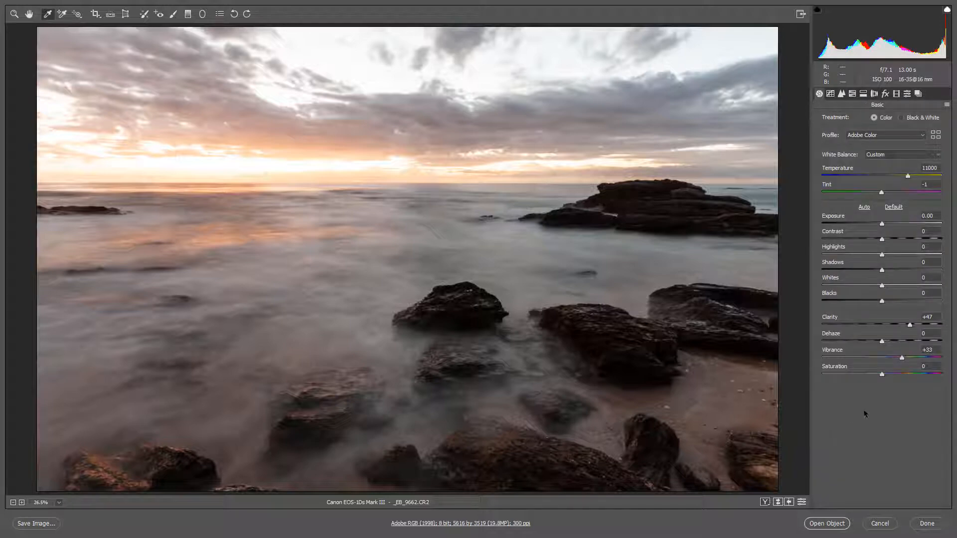
pyautogui.click(823, 374)
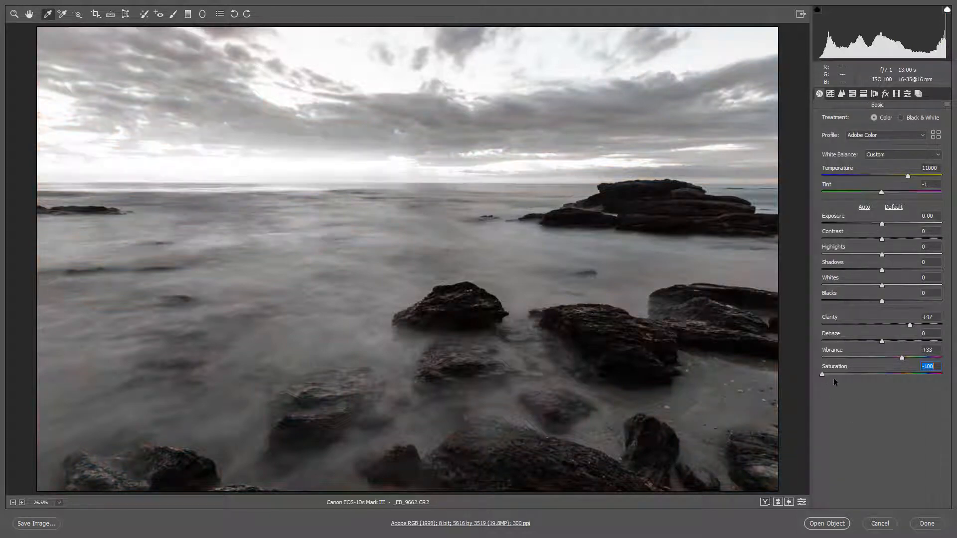
pyautogui.click(821, 358)
pyautogui.moveTo(910, 324); pyautogui.dragTo(916, 325)
pyautogui.click(873, 301)
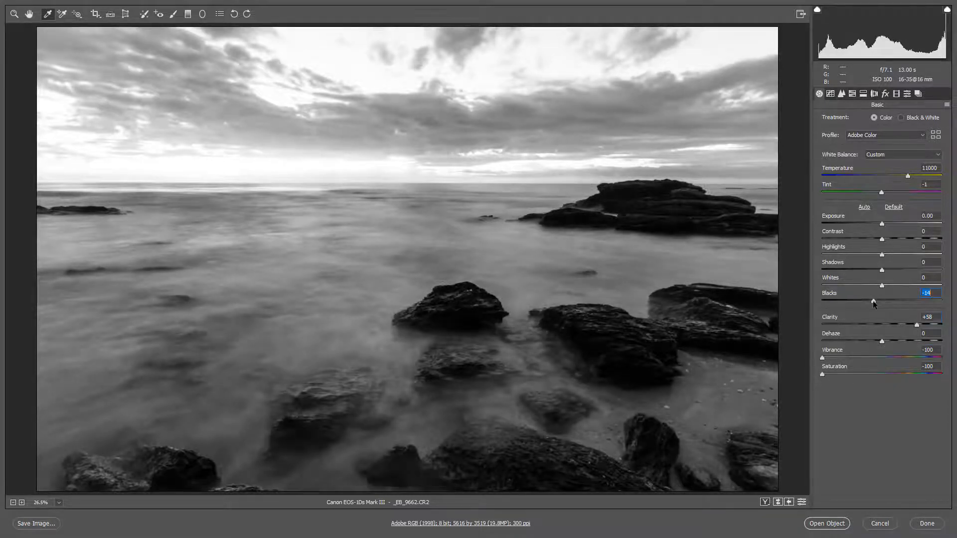
pyautogui.click(902, 285)
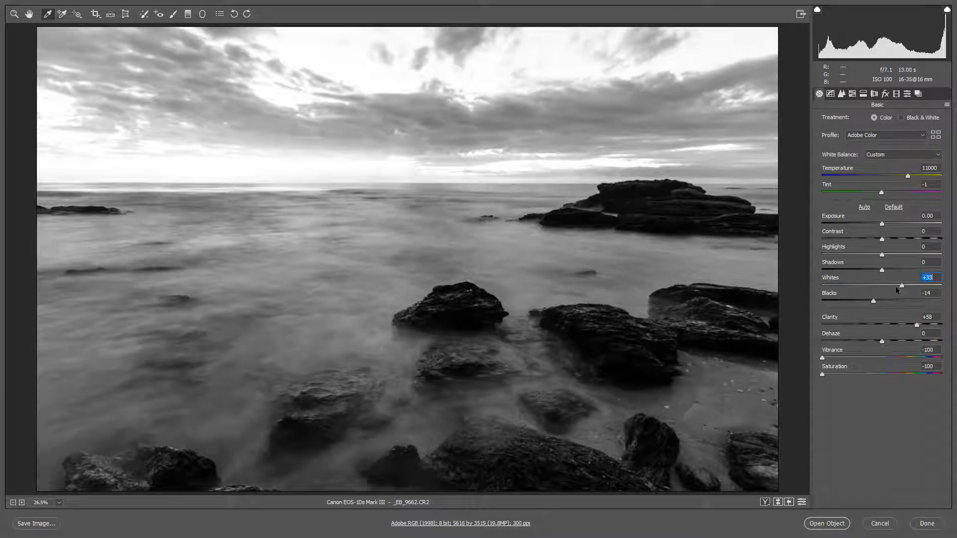
# Step: Save the monochrome version as a snapshot named 003 and finish the raw edit, keeping its settings
pyautogui.click(917, 95)
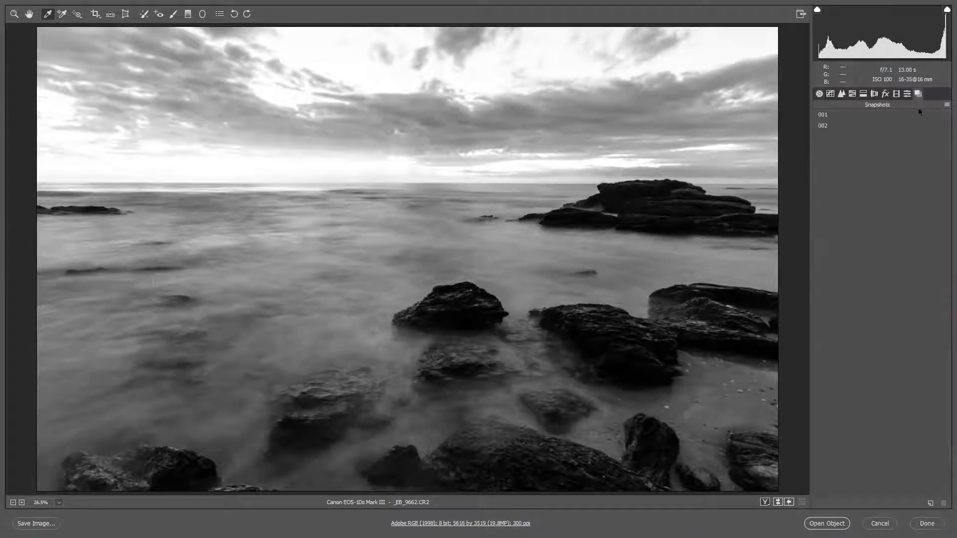
pyautogui.click(930, 503)
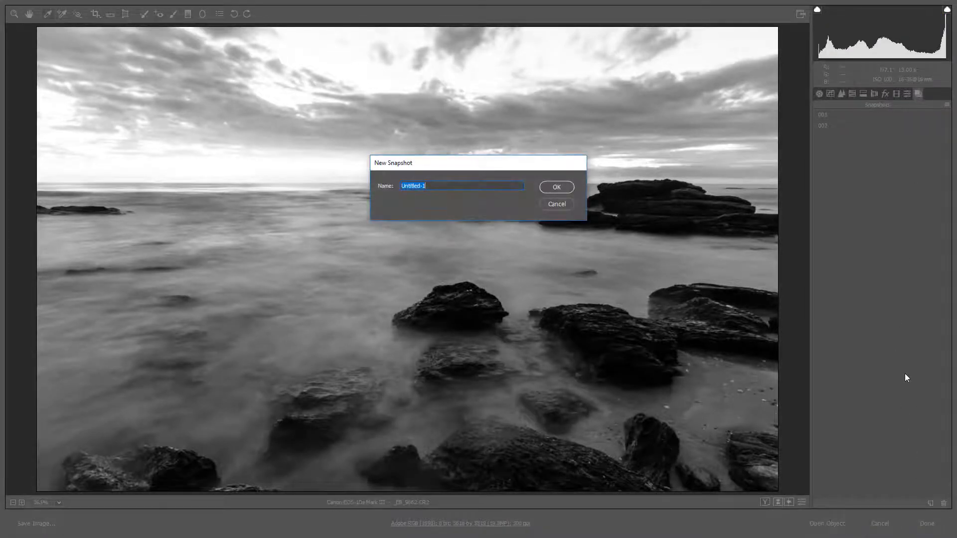
pyautogui.write('003')
pyautogui.press('Return')
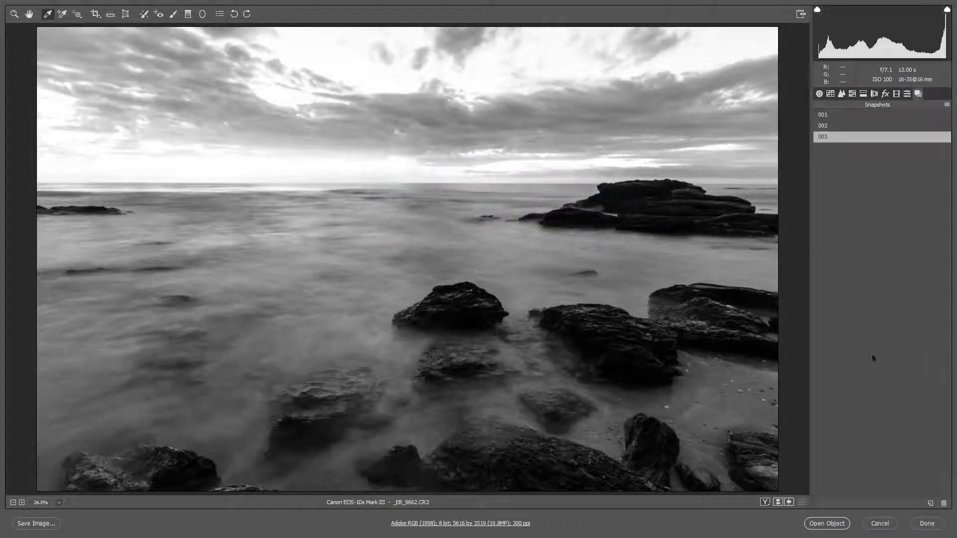
pyautogui.click(924, 524)
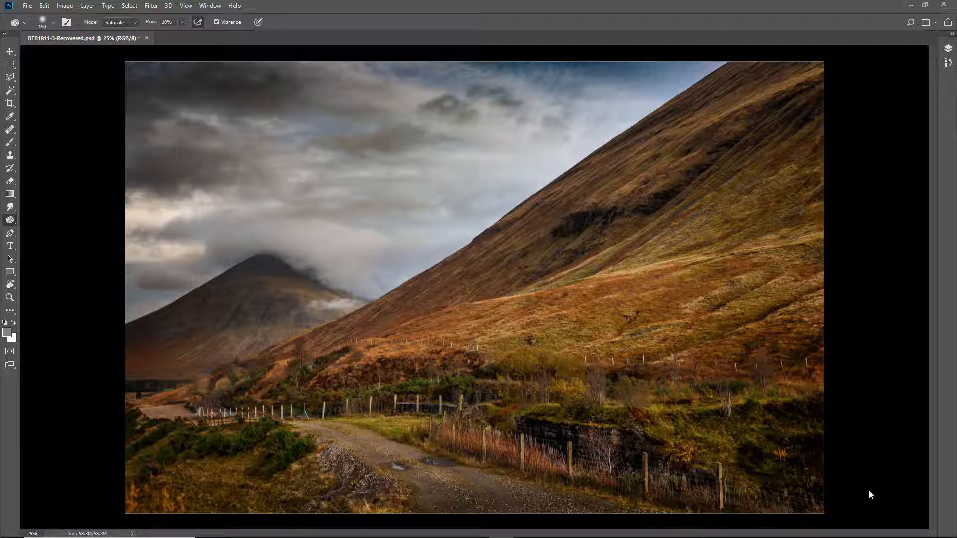
# Step: Change the canvas surround from black to dark gray and close the mountain landscape document
pyautogui.rightClick(69, 106)
pyautogui.click(89, 130)
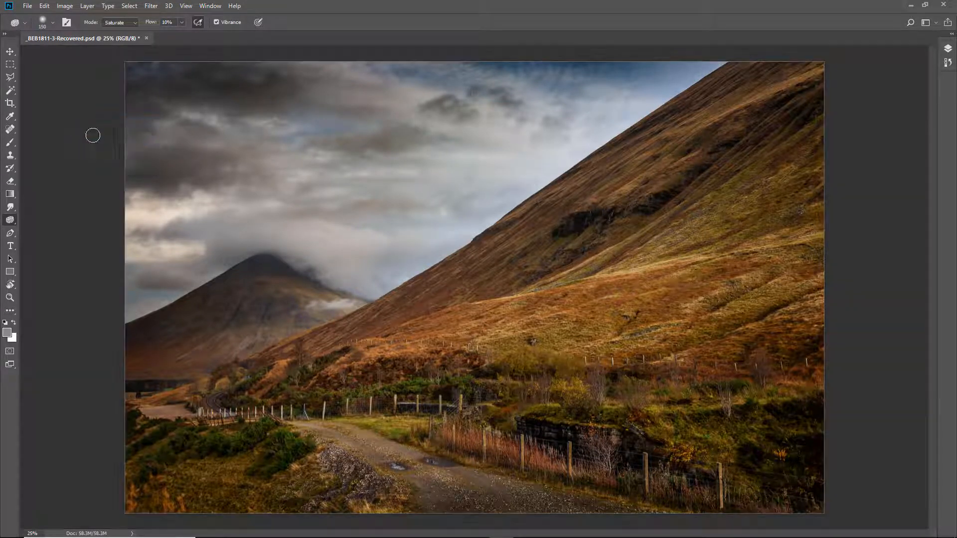
pyautogui.click(147, 39)
pyautogui.click(474, 203)
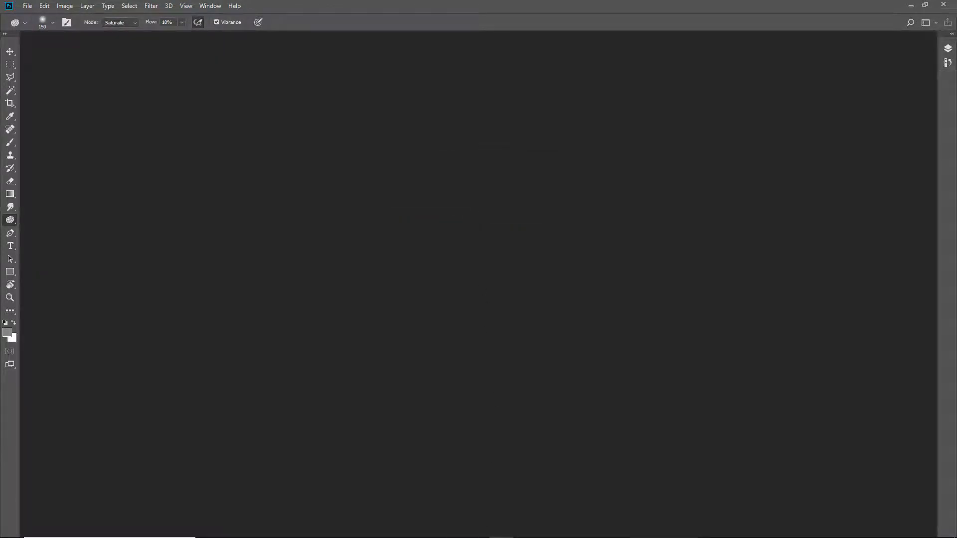
# Step: Switch to Bridge, reopen _EB_9662.CR2 in Camera Raw and display its saved snapshots
pyautogui.moveTo(501, 536)
pyautogui.click(453, 530)
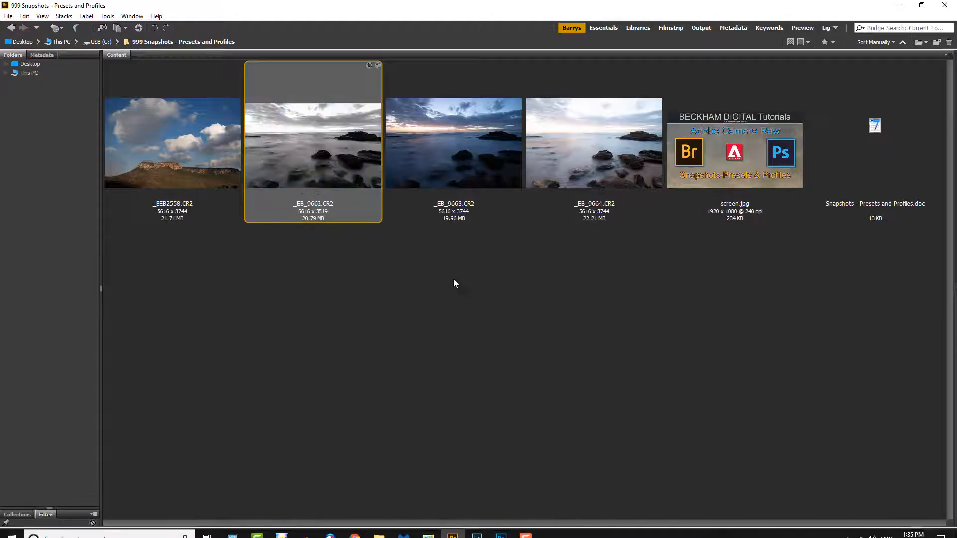
pyautogui.doubleClick(297, 146)
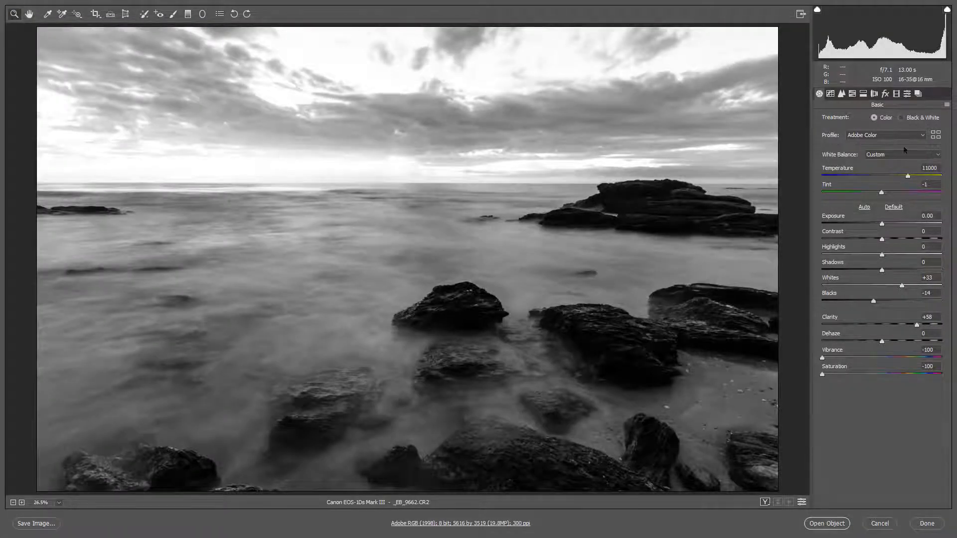
pyautogui.click(917, 93)
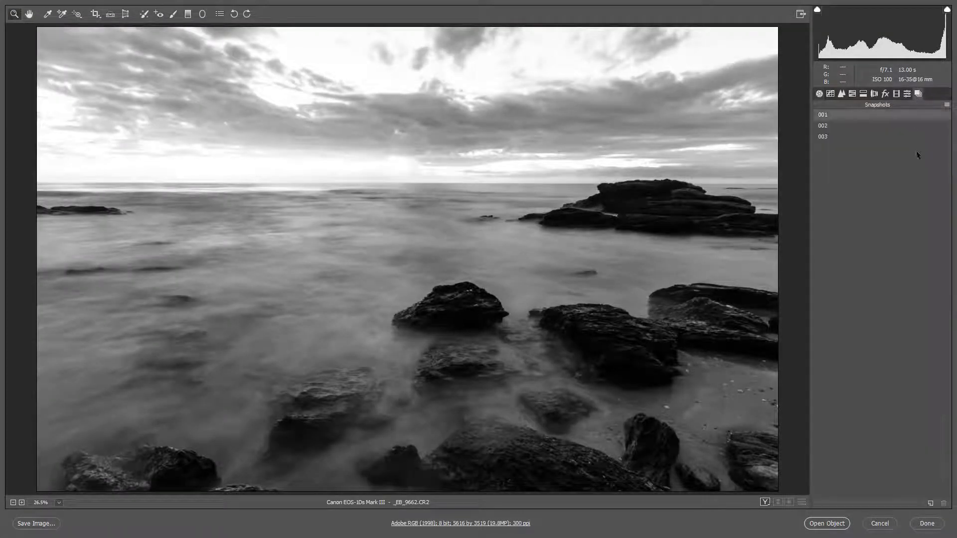
# Step: Compare snapshots 001, 002 and 003 on the seascape, and review the basic adjustments stored in snapshot 002
pyautogui.click(830, 115)
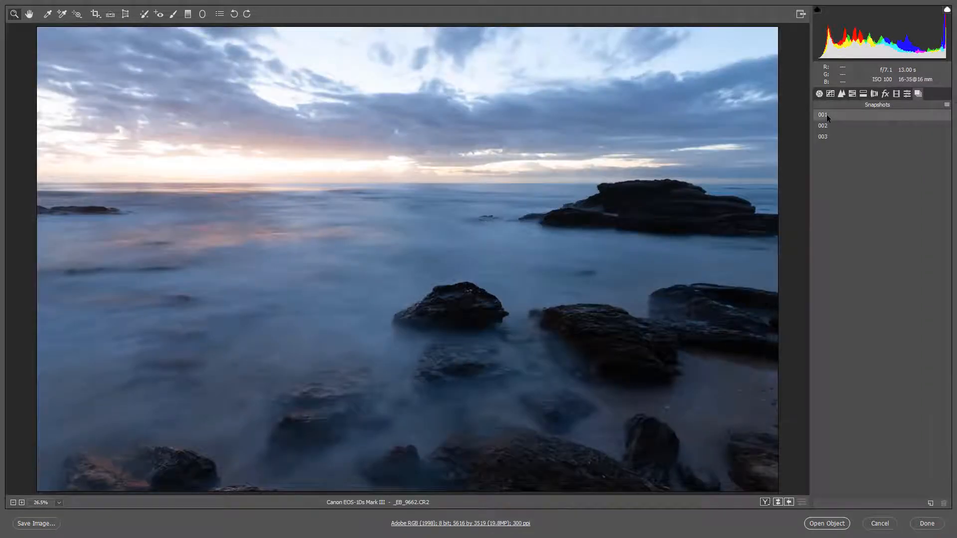
pyautogui.click(824, 128)
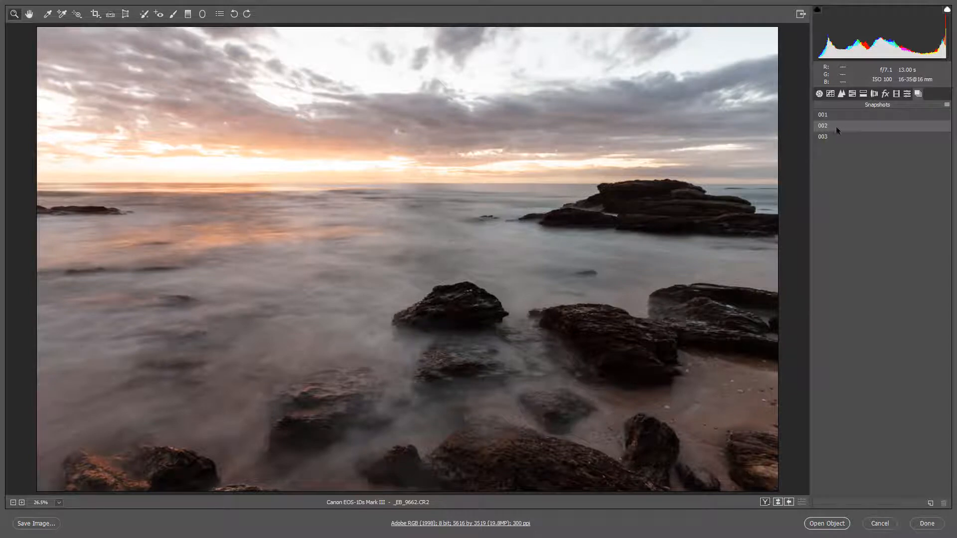
pyautogui.click(837, 137)
pyautogui.click(836, 126)
pyautogui.click(835, 116)
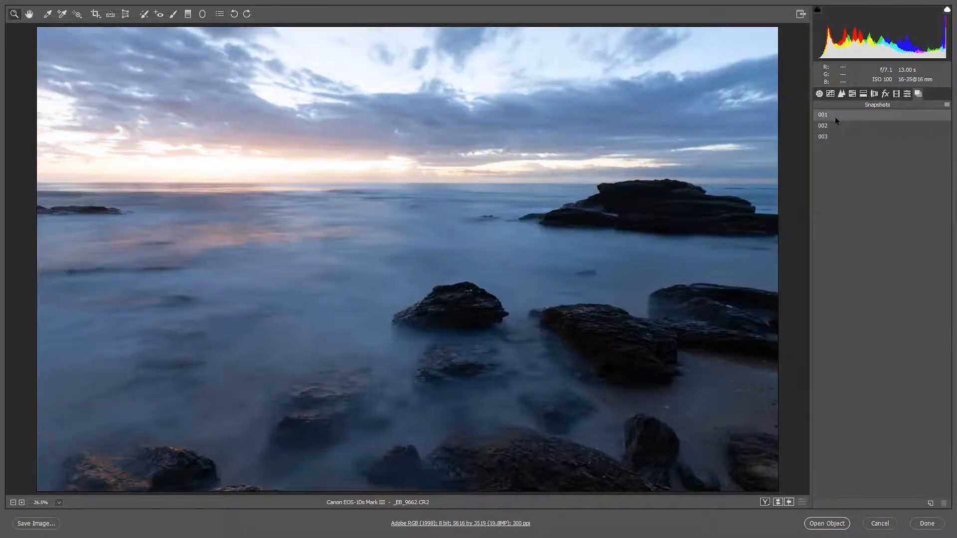
pyautogui.click(834, 125)
pyautogui.click(831, 136)
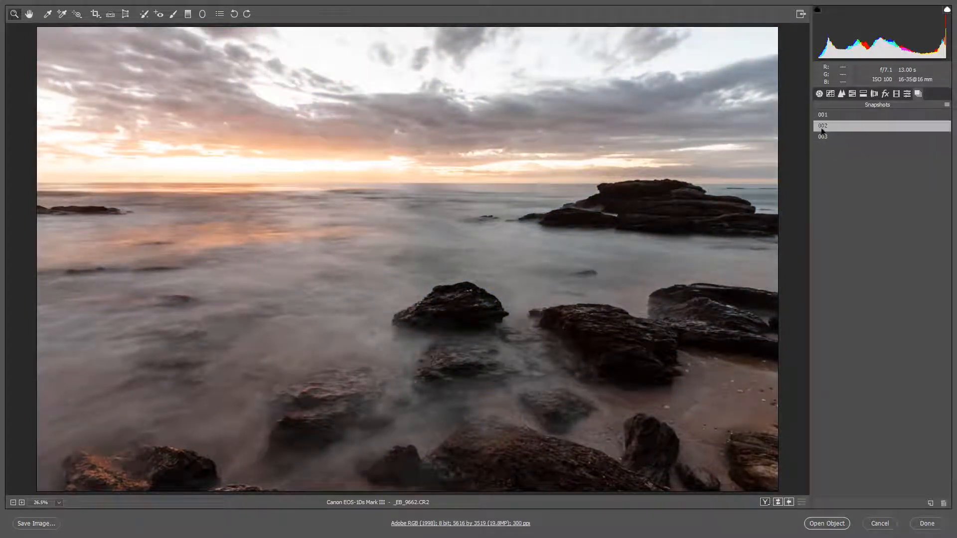
pyautogui.click(819, 93)
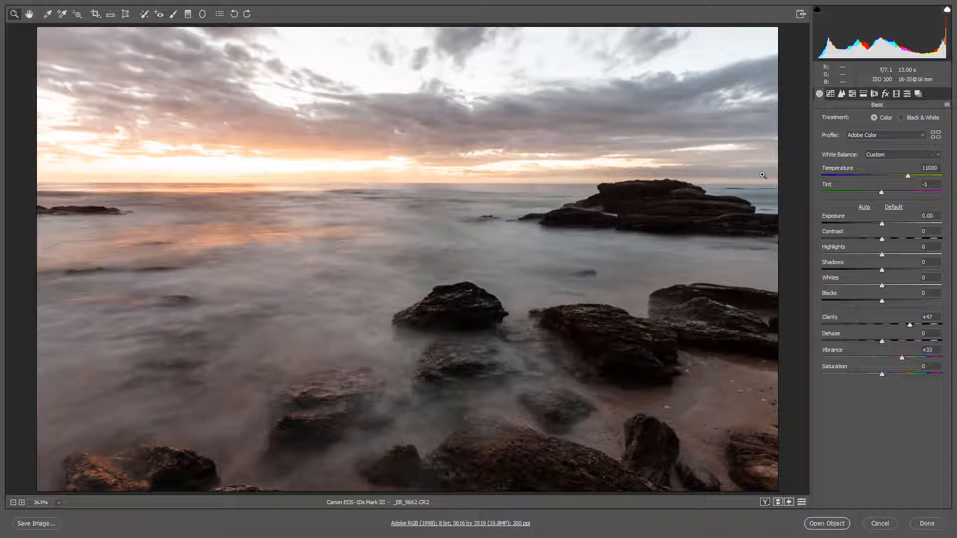
pyautogui.click(918, 94)
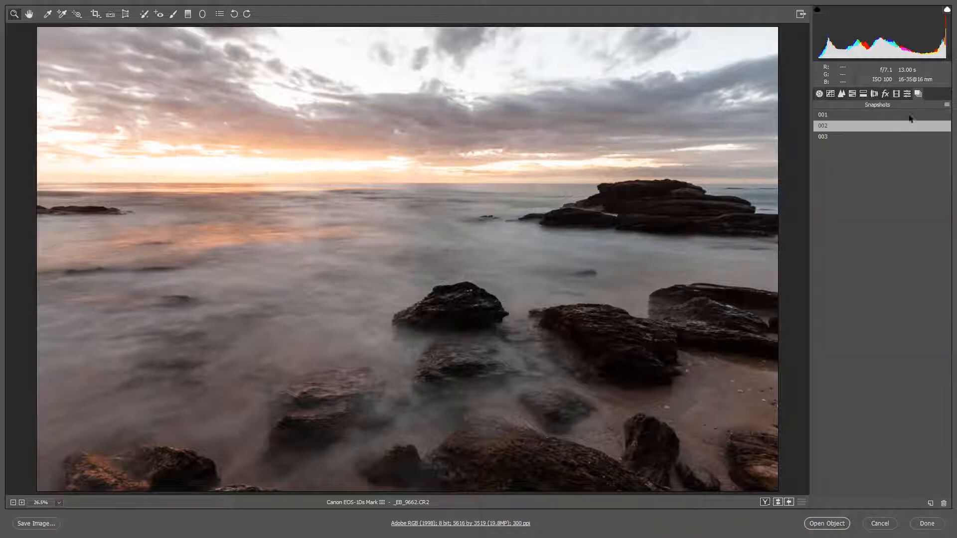
# Step: Delete snapshots 003, 002 and 001 from the seascape
pyautogui.click(835, 138)
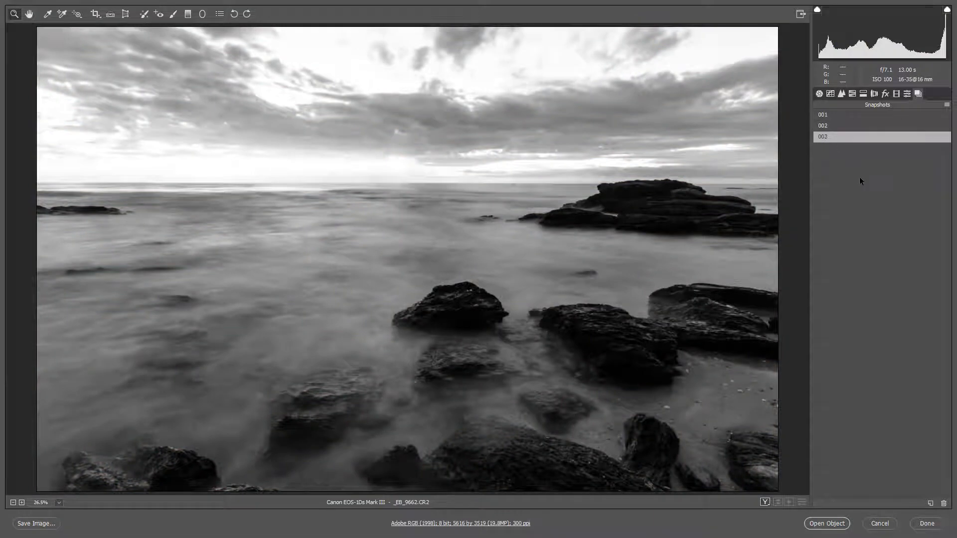
pyautogui.click(943, 504)
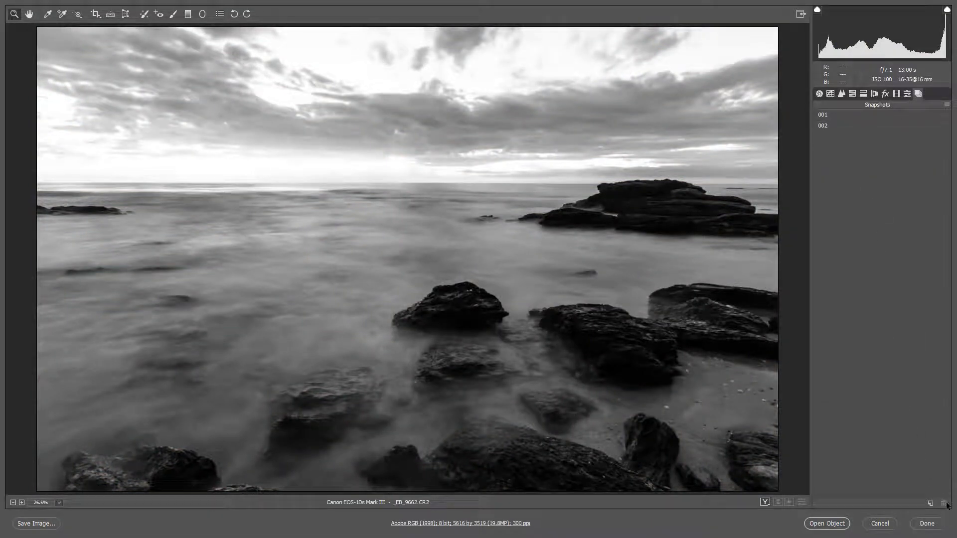
pyautogui.click(823, 126)
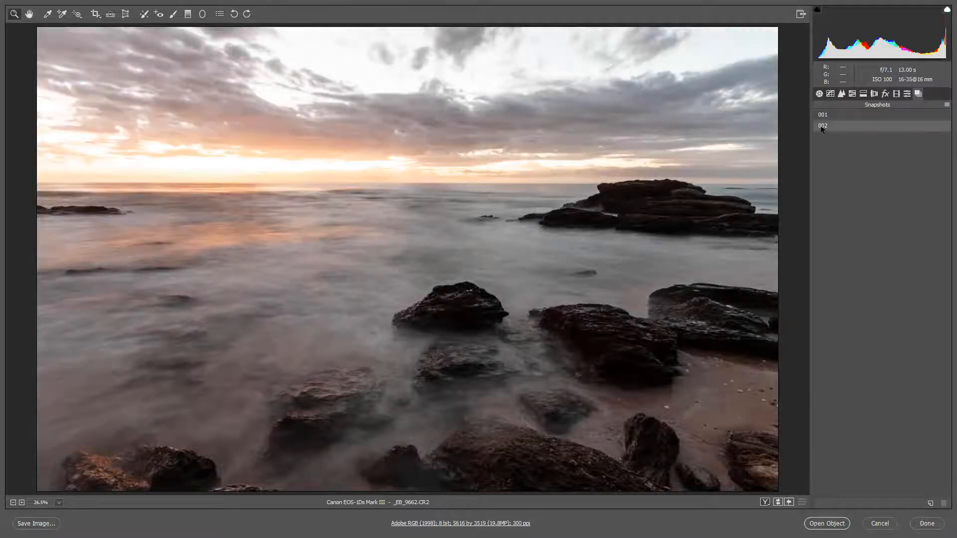
pyautogui.click(943, 503)
pyautogui.click(847, 115)
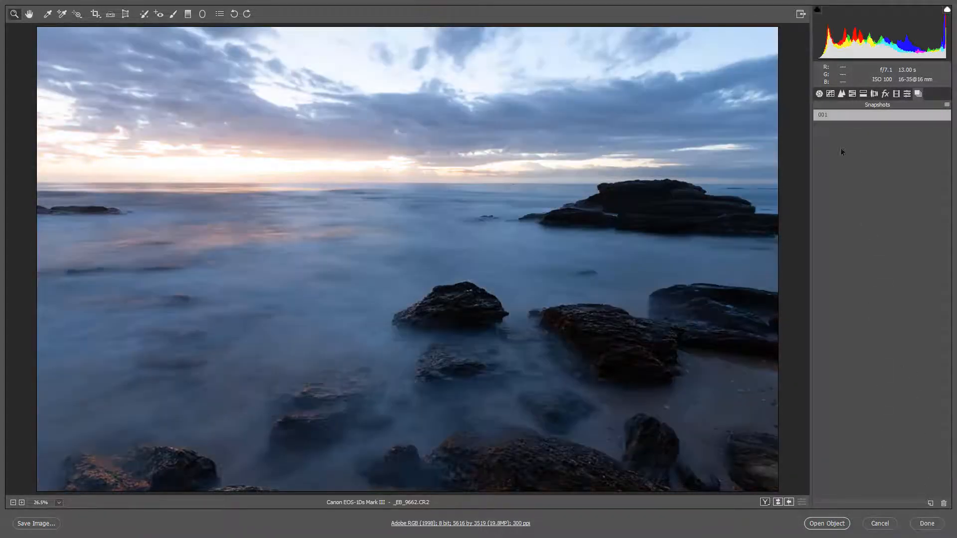
pyautogui.click(943, 503)
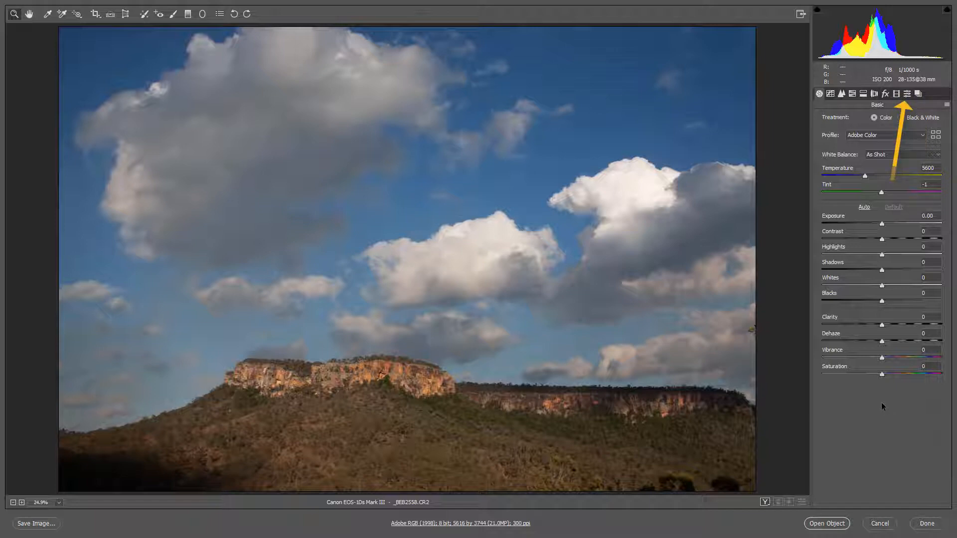
# Step: Apply the High Contrast preset from the Color group to the mountain landscape raw photo
pyautogui.click(906, 95)
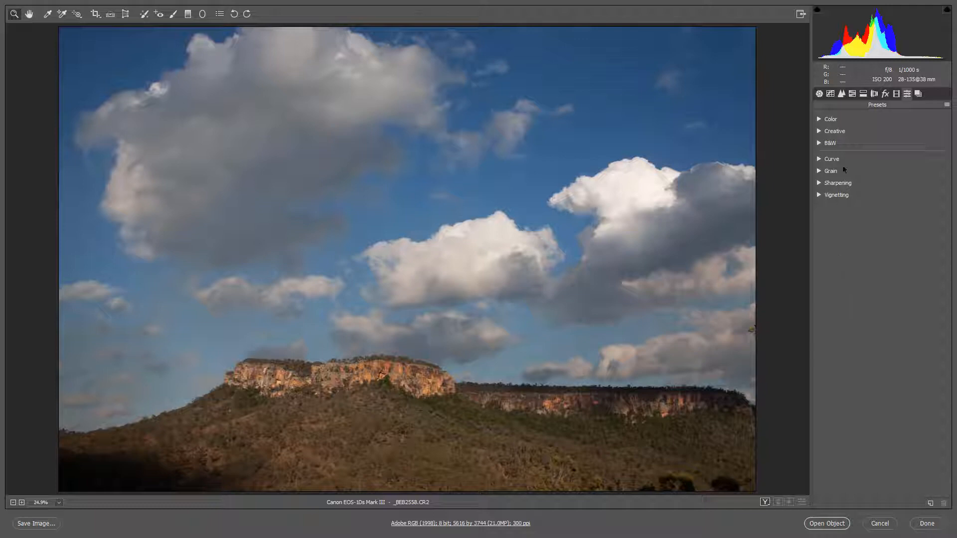
pyautogui.click(818, 119)
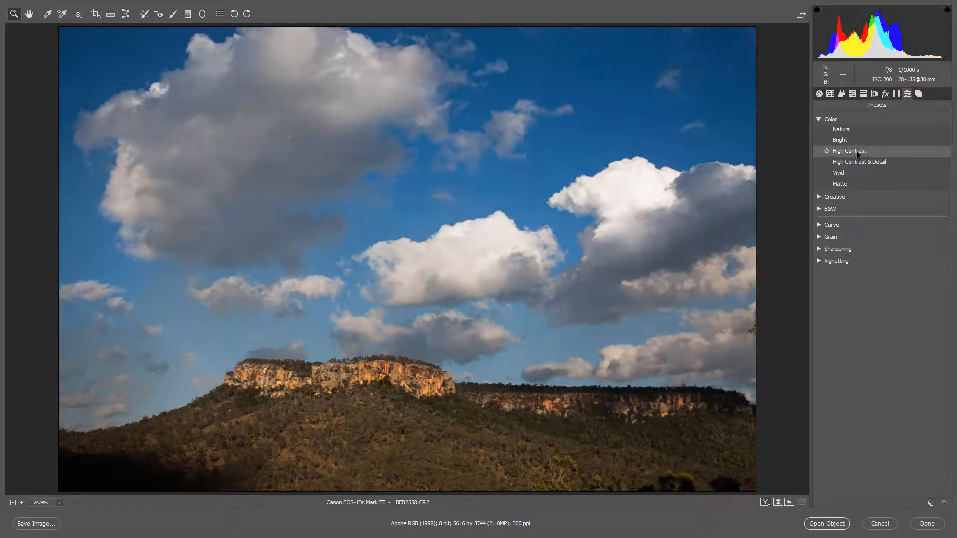
pyautogui.click(853, 154)
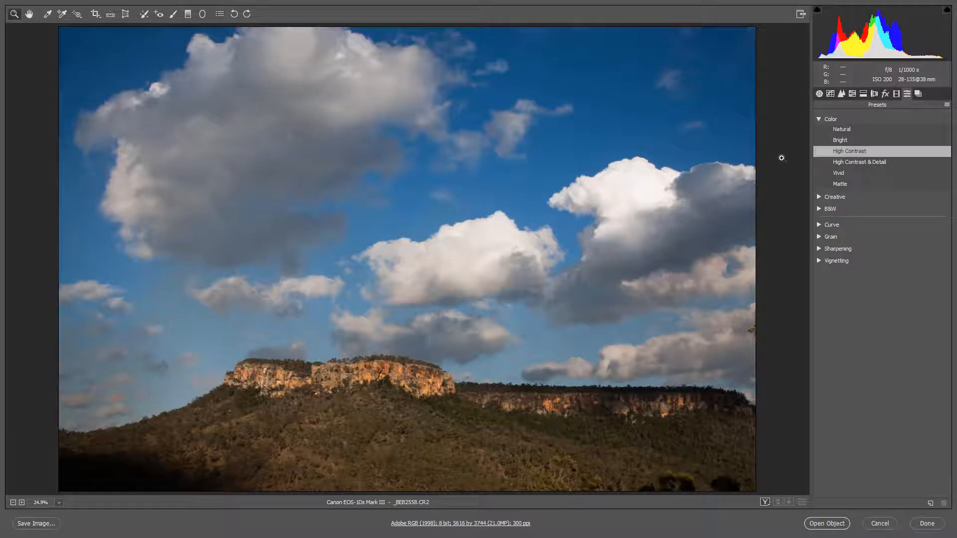
pyautogui.click(818, 119)
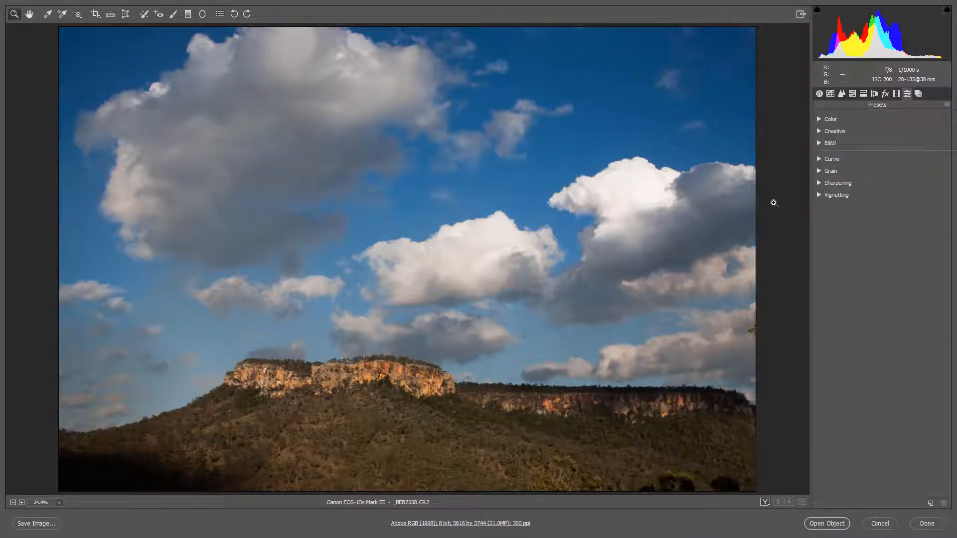
# Step: Look through the Creative preset group and review the basic adjustments behind the applied preset
pyautogui.click(819, 131)
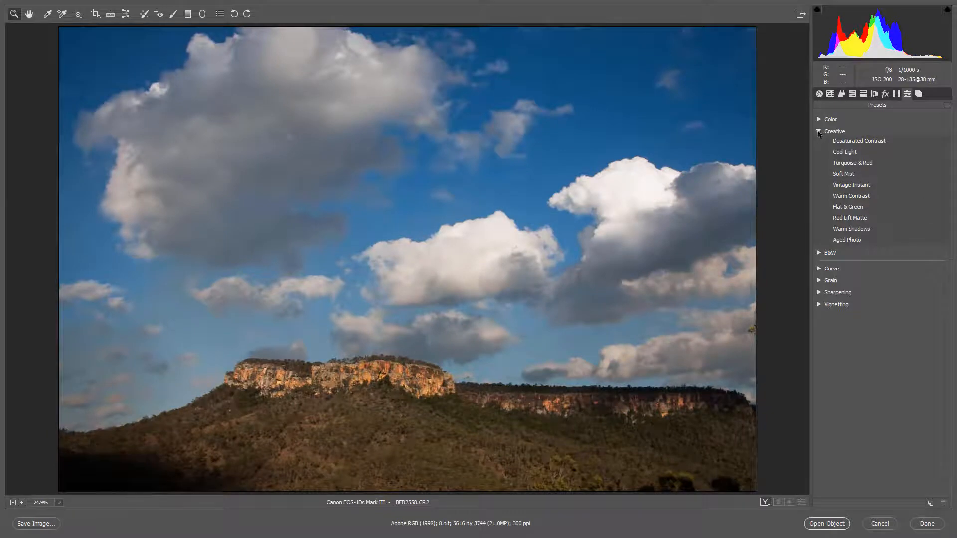
pyautogui.click(819, 131)
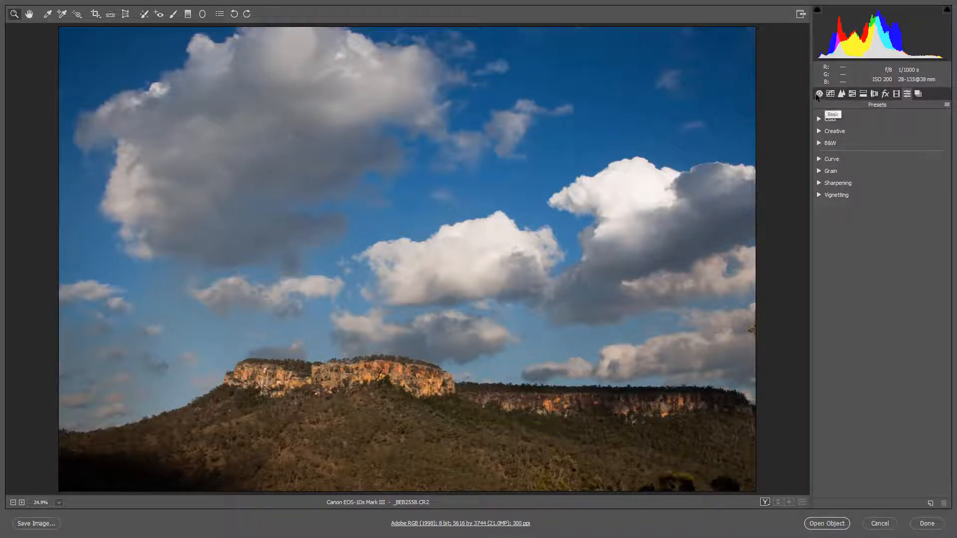
pyautogui.click(819, 94)
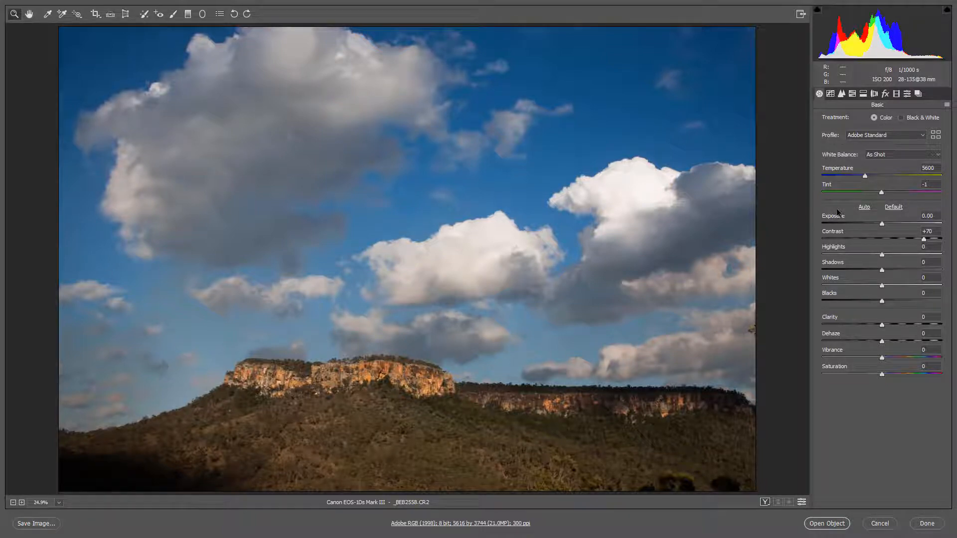
# Step: Turn on chromatic aberration removal and lens profile corrections for the mountain landscape
pyautogui.click(875, 95)
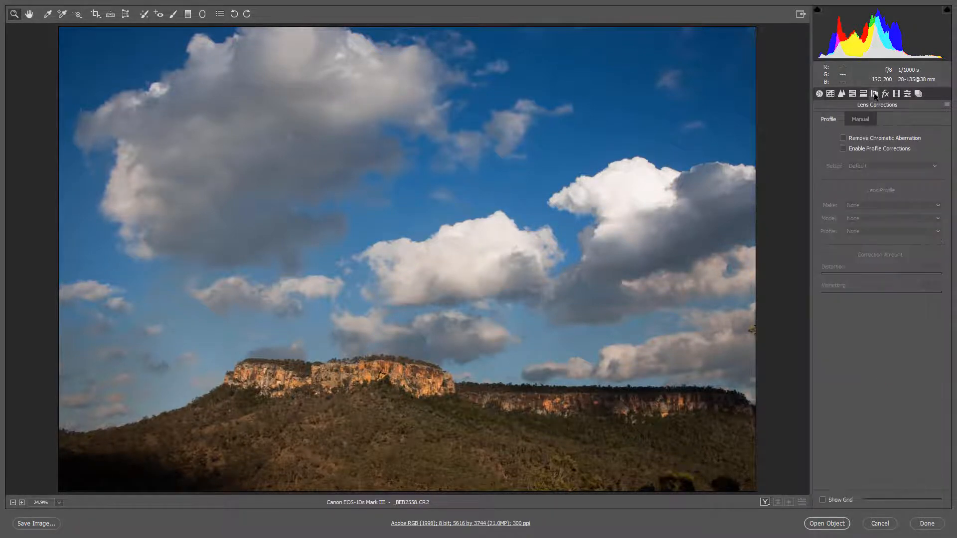
pyautogui.click(843, 139)
pyautogui.click(842, 149)
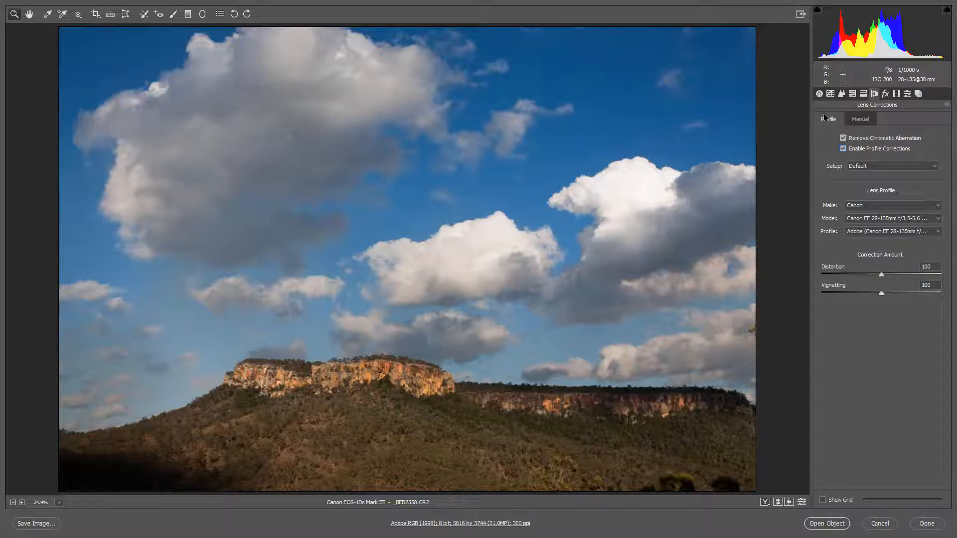
# Step: Shift the hue of the Blues to +8 in the HSL adjustments
pyautogui.click(852, 95)
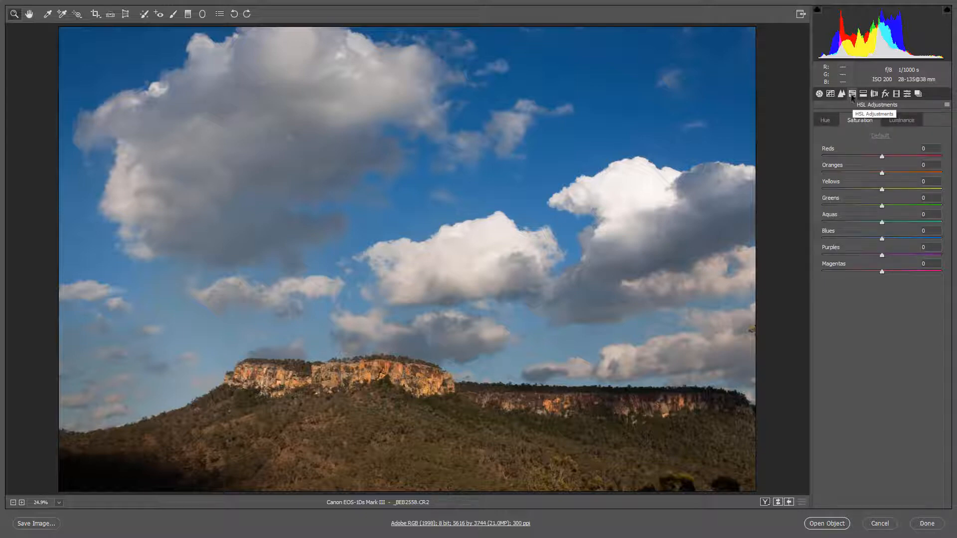
pyautogui.click(826, 121)
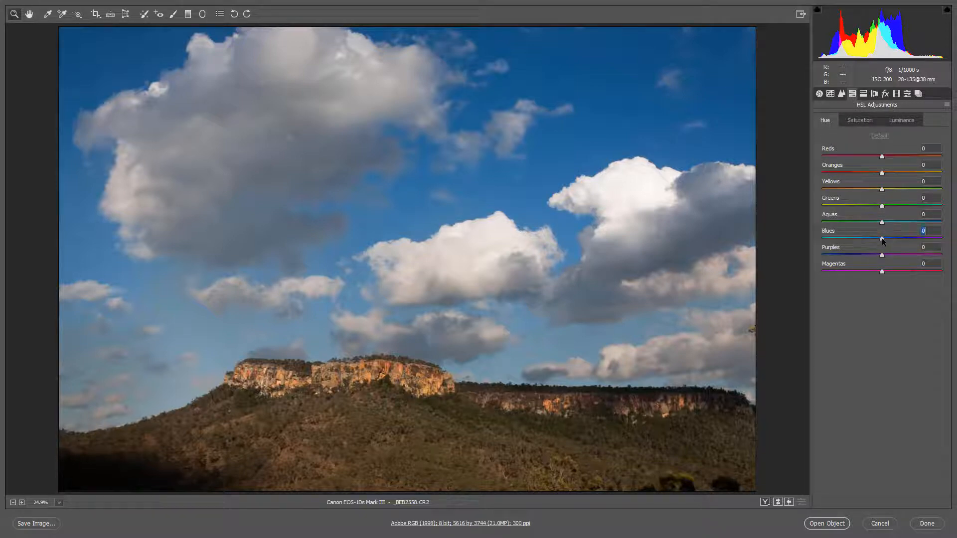
pyautogui.moveTo(882, 241); pyautogui.dragTo(887, 241)
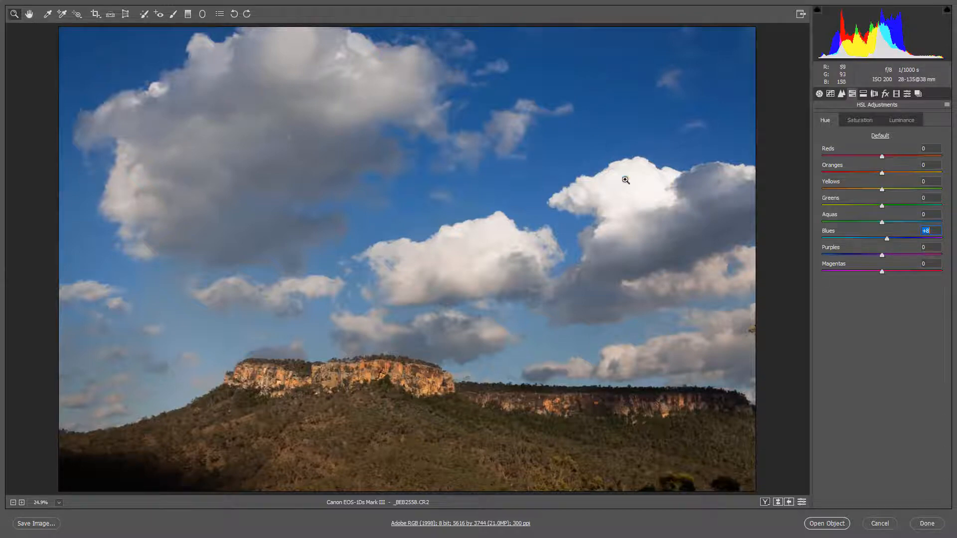
# Step: Start a new preset in the User Presets set and name it "Lens and Blue"
pyautogui.click(907, 94)
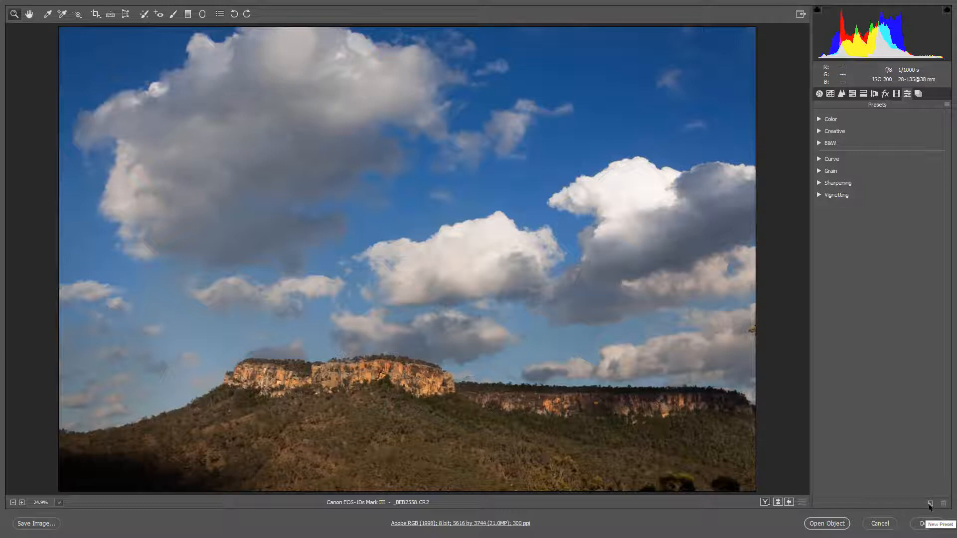
pyautogui.click(929, 504)
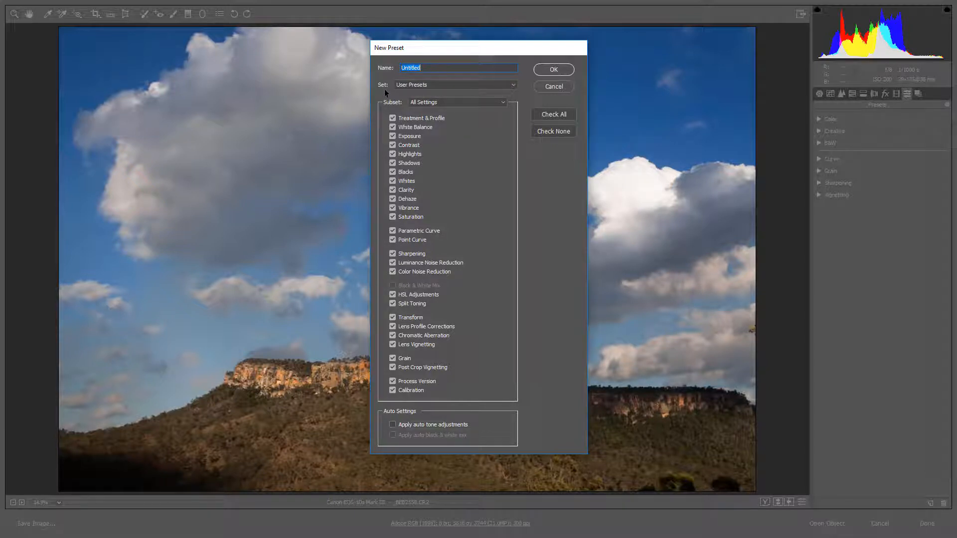
pyautogui.click(514, 85)
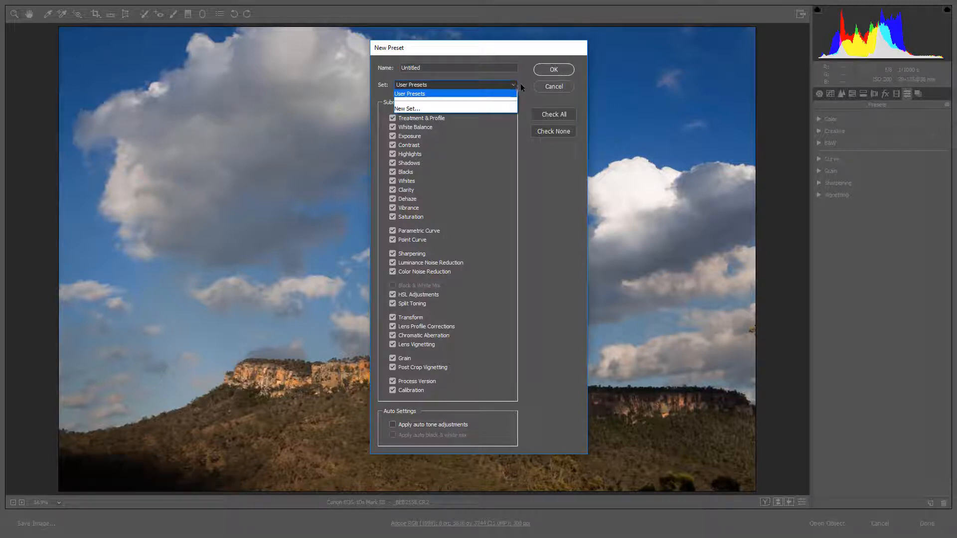
pyautogui.click(514, 86)
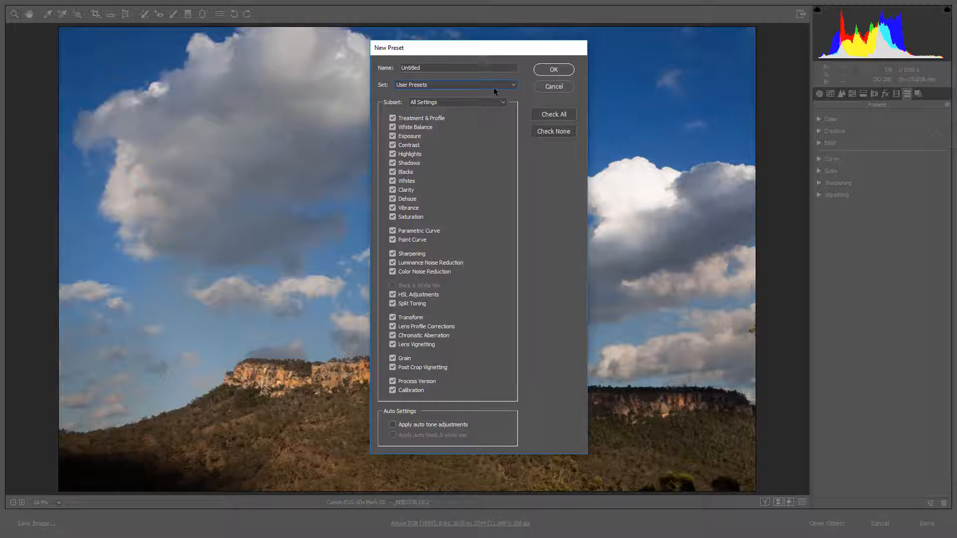
pyautogui.click(421, 67)
pyautogui.write('Lens s')
pyautogui.write('nd Blue')
# Step: Limit the new preset to HSL Adjustments and Lens Profile Corrections, without auto tone adjustments, and save it
pyautogui.click(393, 424)
pyautogui.click(551, 132)
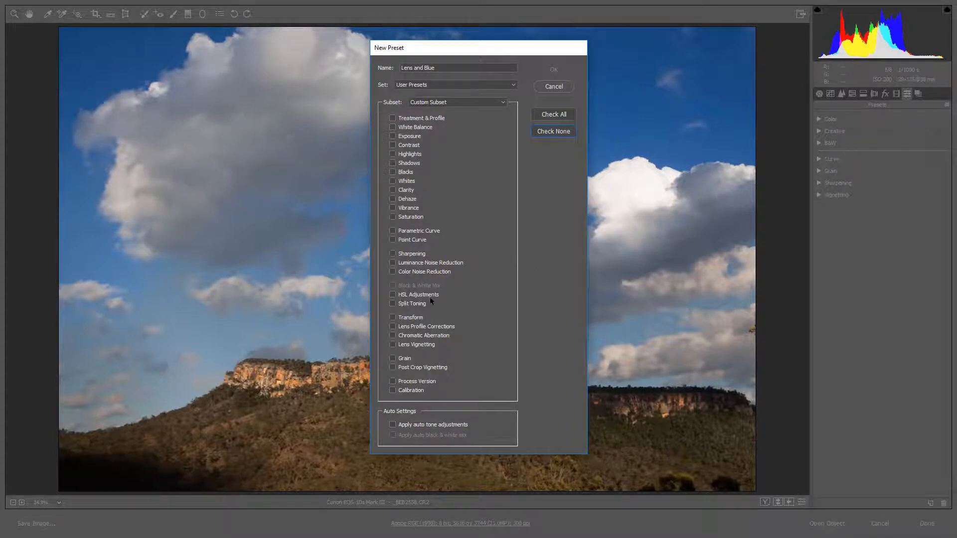
pyautogui.click(393, 294)
pyautogui.click(392, 327)
pyautogui.click(554, 70)
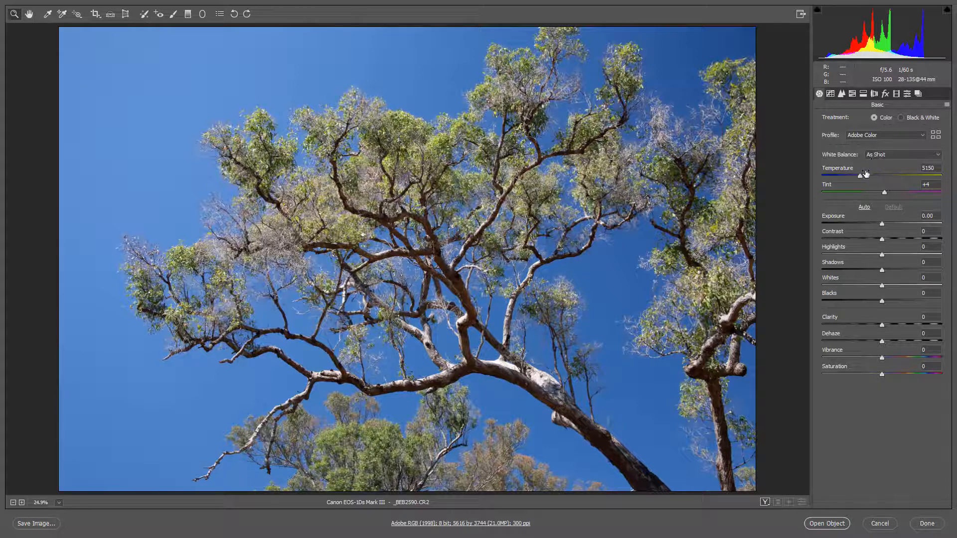
# Step: Apply the Lens and Blue user preset to the tree photo and view the preset's management options
pyautogui.click(907, 96)
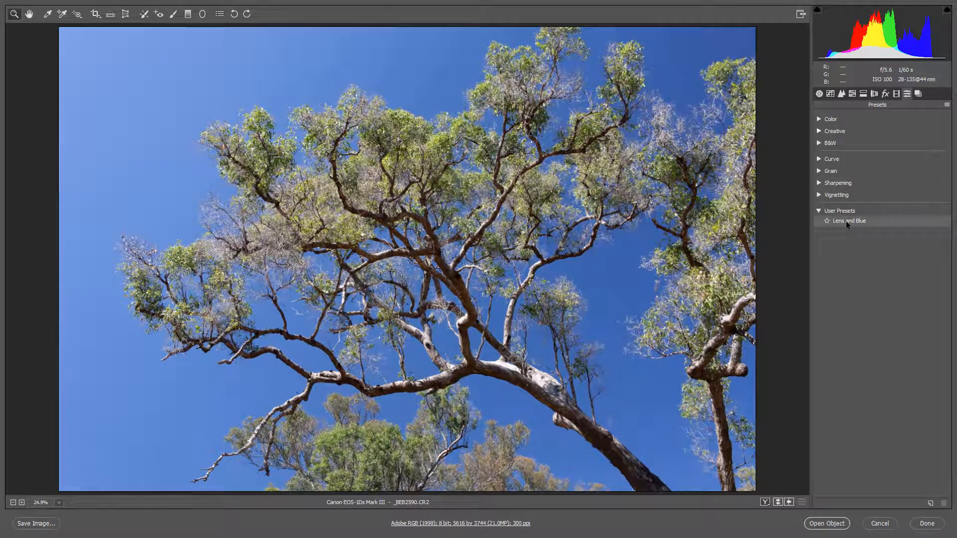
pyautogui.click(847, 222)
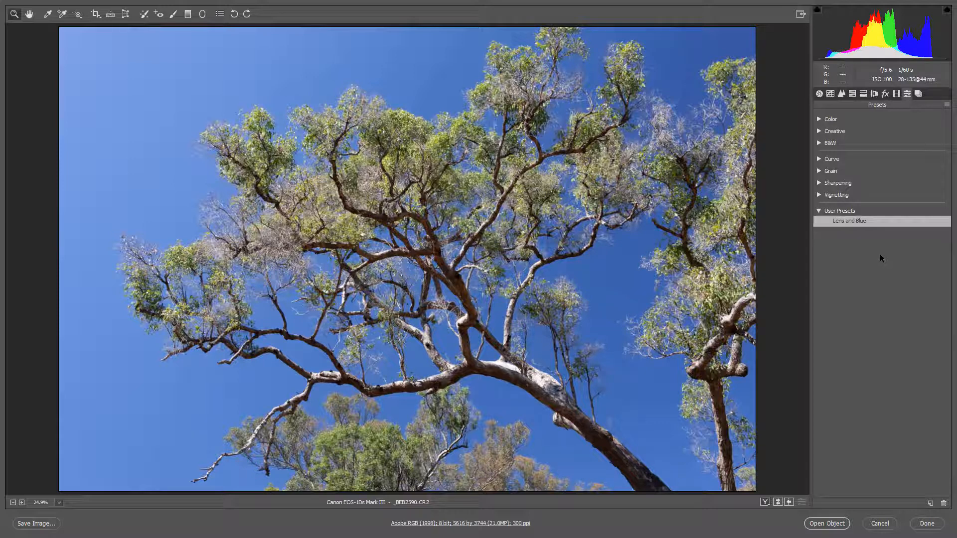
pyautogui.moveTo(826, 225)
pyautogui.rightClick(901, 224)
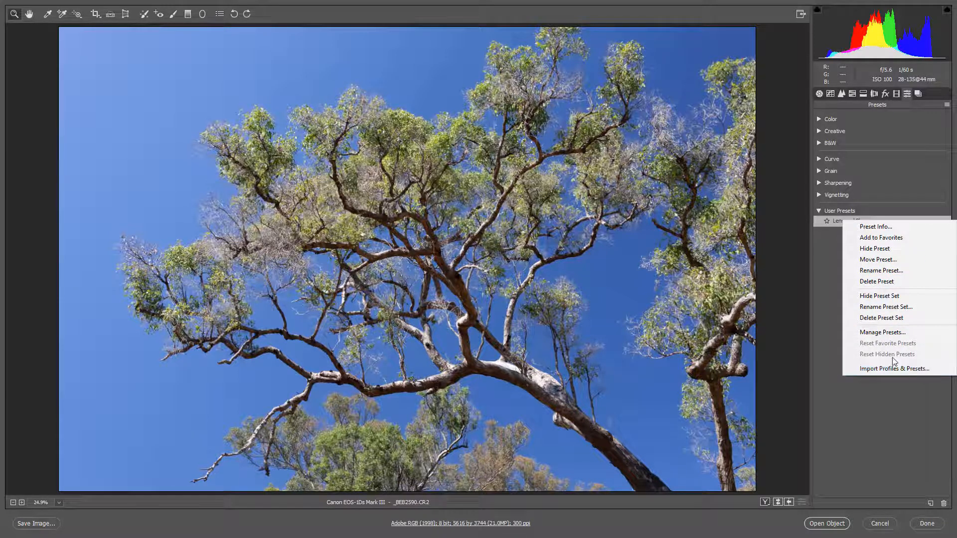
pyautogui.click(874, 391)
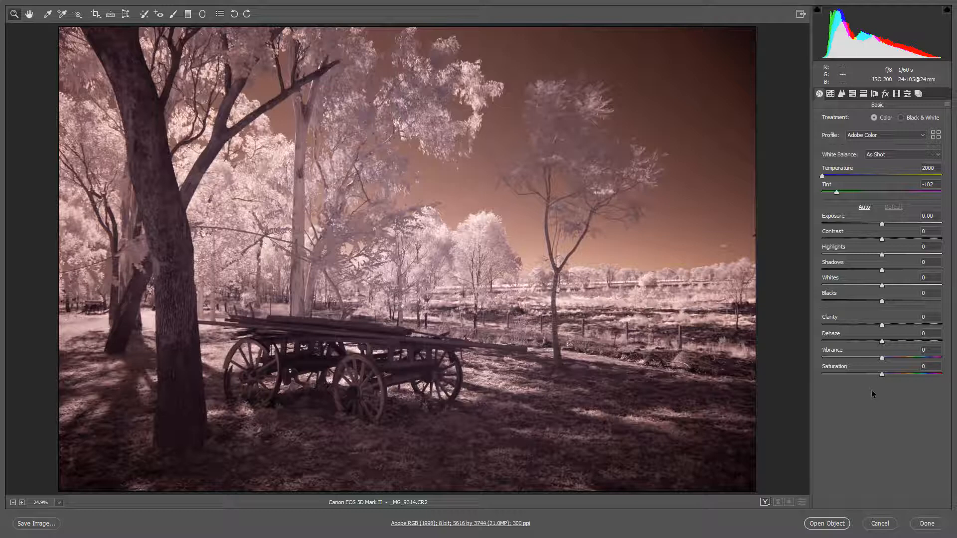
# Step: Convert the infrared wagon photo to monochrome with Saturation -100, Clarity +51, Blacks -16 and Whites +25
pyautogui.click(823, 376)
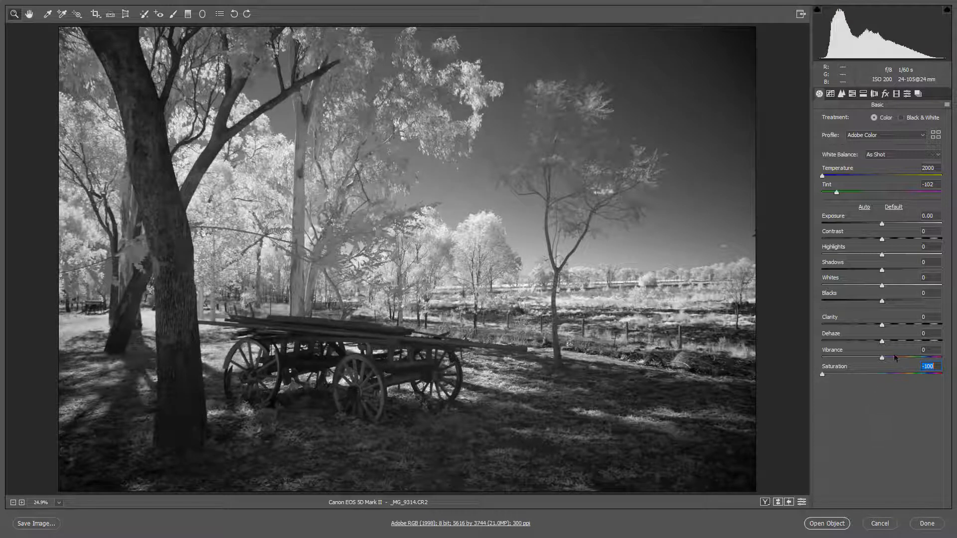
pyautogui.click(912, 325)
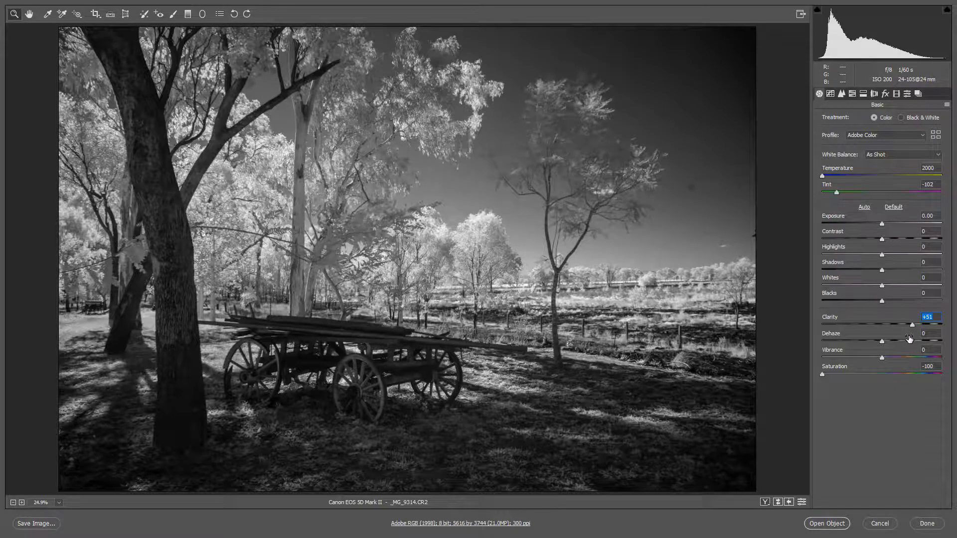
pyautogui.click(874, 302)
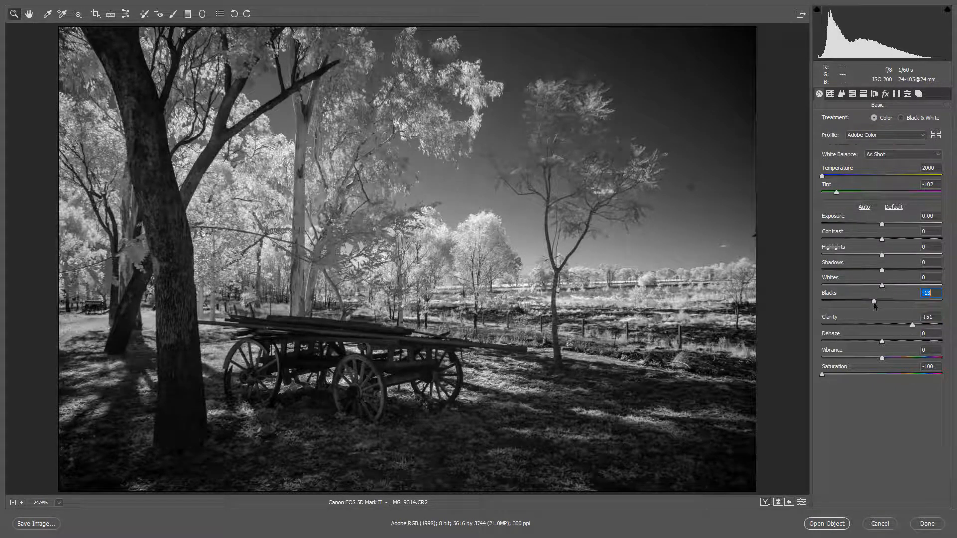
pyautogui.moveTo(875, 303); pyautogui.dragTo(872, 303)
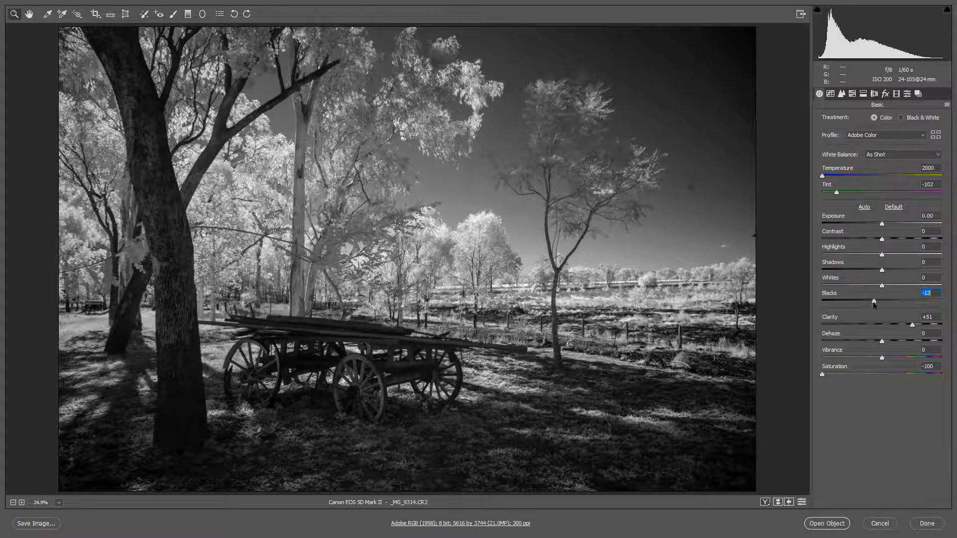
pyautogui.click(896, 285)
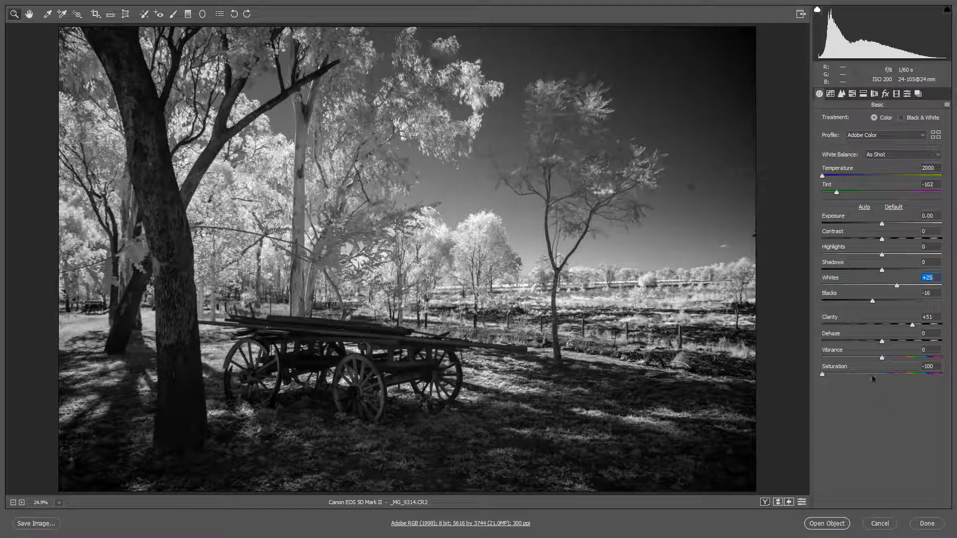
# Step: Save all settings of the infrared photo as a user preset named "Infra red"
pyautogui.click(907, 93)
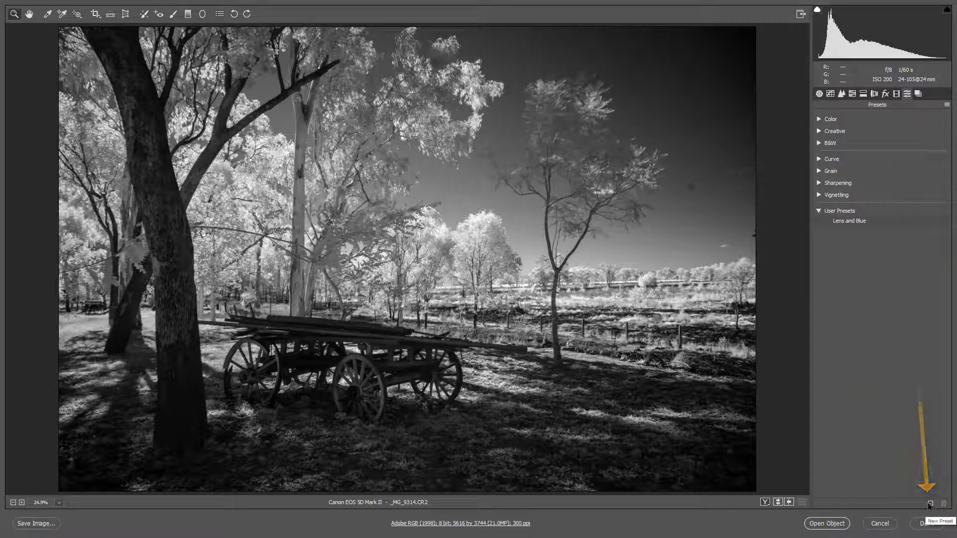
pyautogui.click(929, 504)
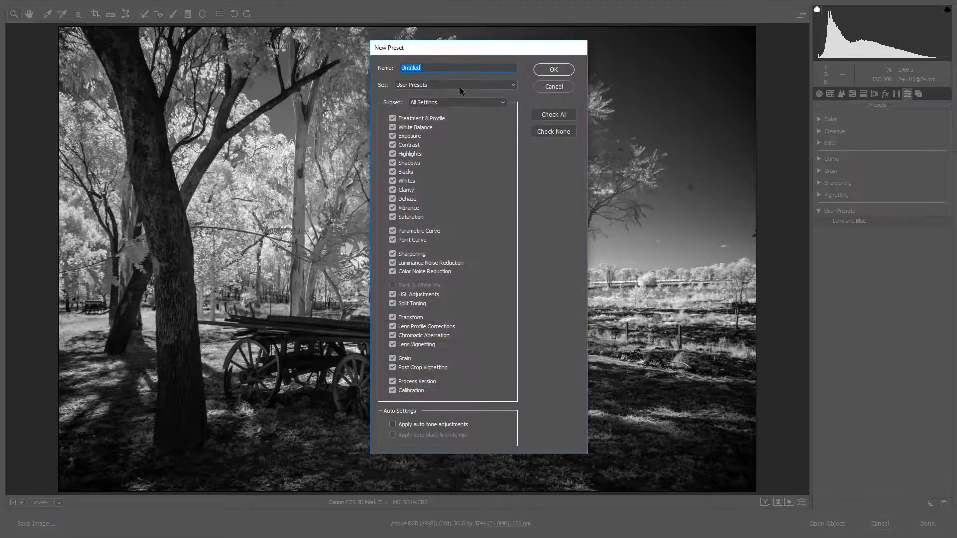
pyautogui.write('Infra red')
pyautogui.click(558, 70)
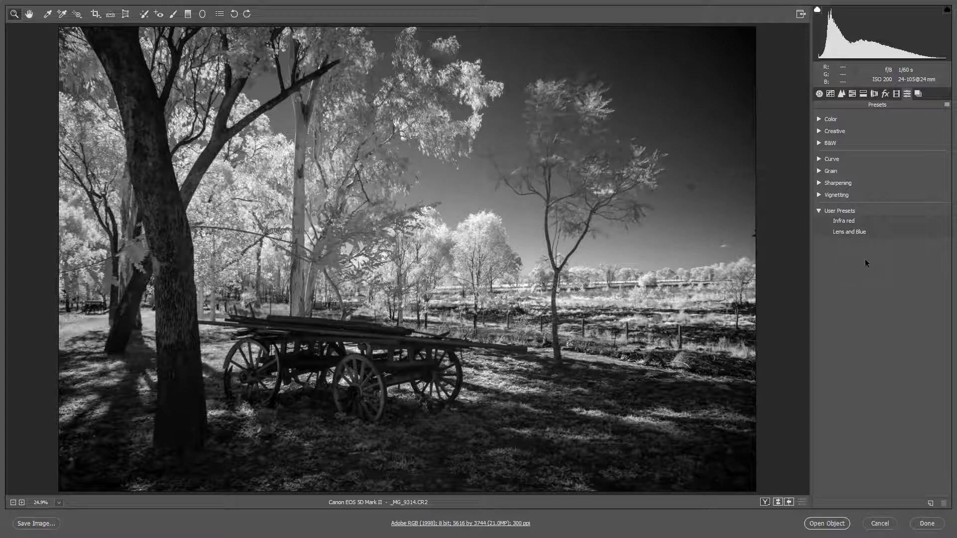
# Step: Cancel editing of the infrared photo, switch to Bridge and open _MG_9321.CR2 in Camera Raw
pyautogui.click(881, 524)
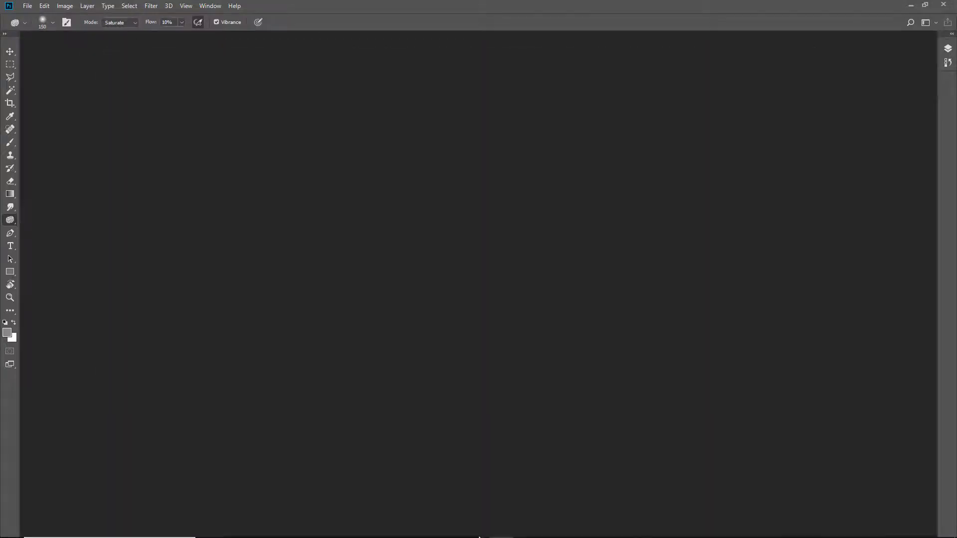
pyautogui.click(452, 529)
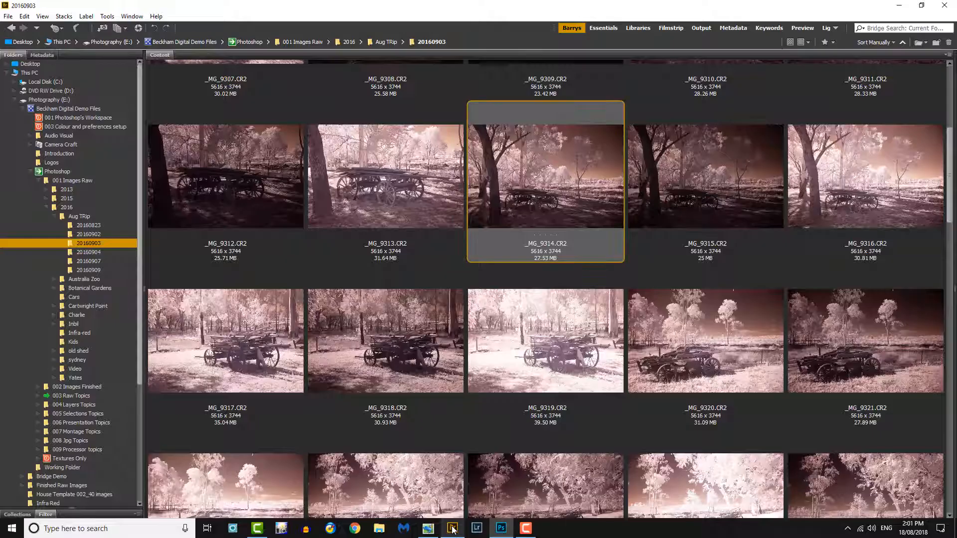
pyautogui.click(835, 333)
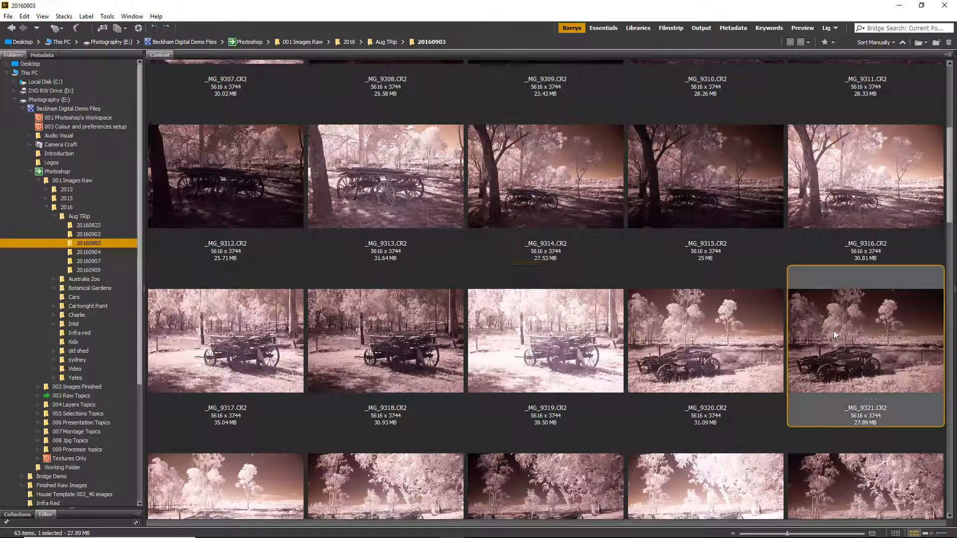
pyautogui.doubleClick(832, 331)
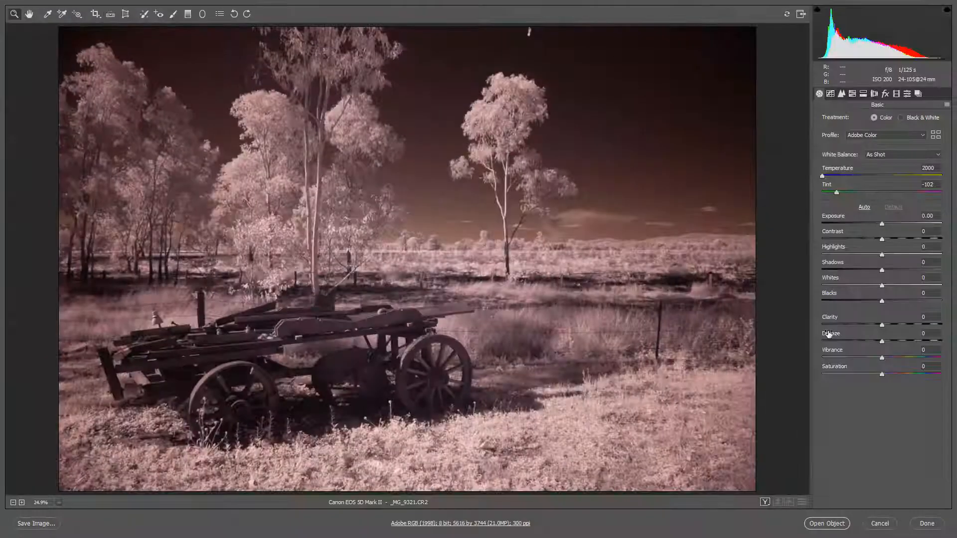
# Step: Apply the Infra red user preset to _MG_9321.CR2
pyautogui.click(907, 94)
pyautogui.click(843, 221)
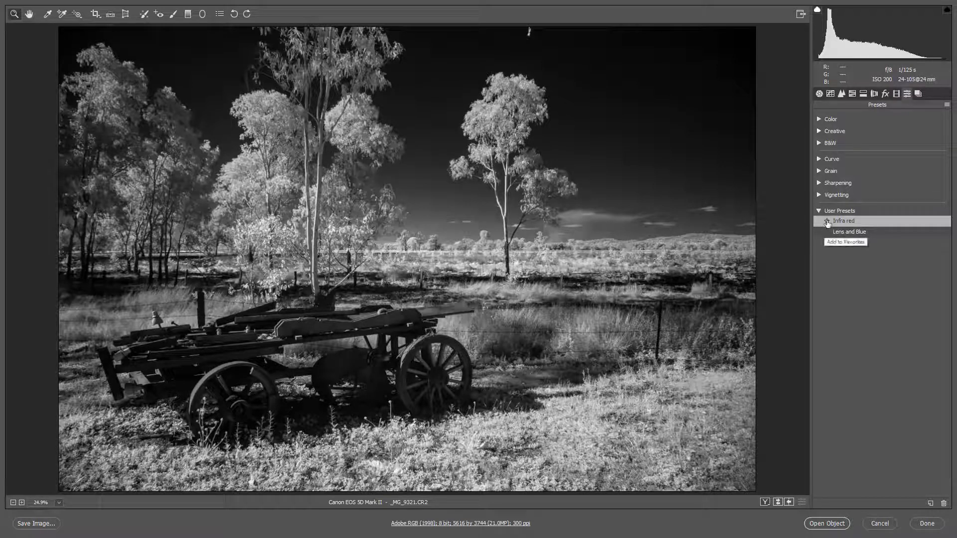
# Step: Add the Infra red user preset to the favorites, finish editing _MG_9321.CR2 and select its thumbnail in Bridge
pyautogui.click(826, 221)
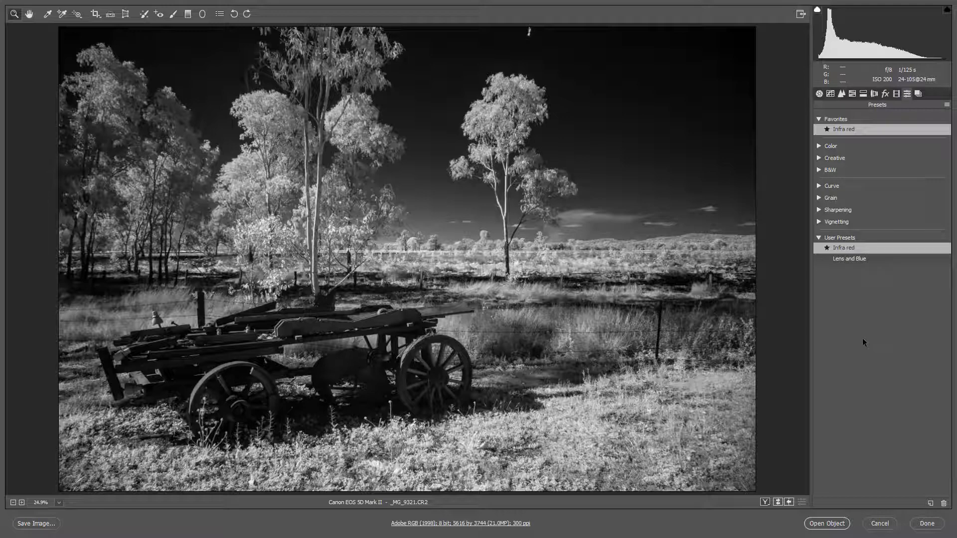
pyautogui.click(927, 523)
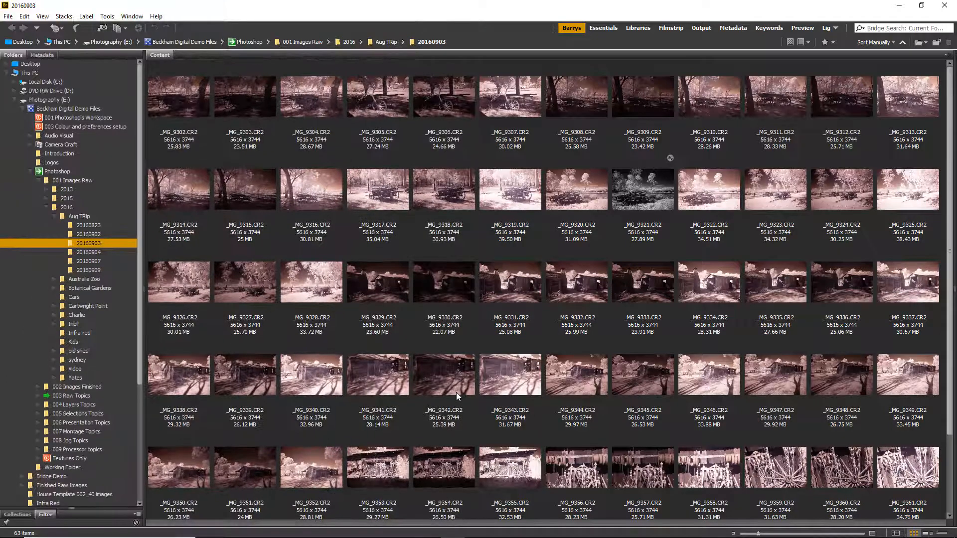
pyautogui.click(650, 205)
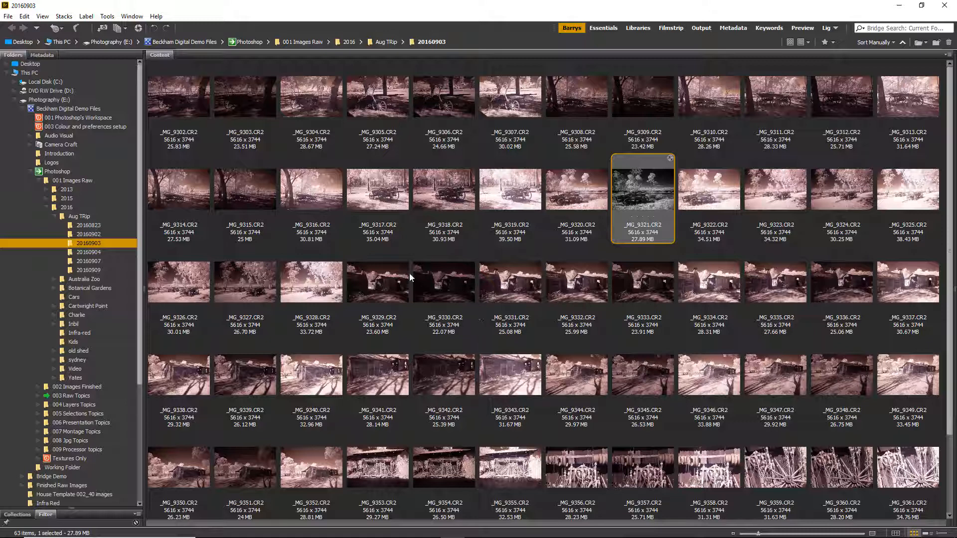
# Step: Apply the Infra red develop settings to _MG_9302.CR2 through _MG_9361.CR2, and select every photo in the folder
pyautogui.click(172, 92)
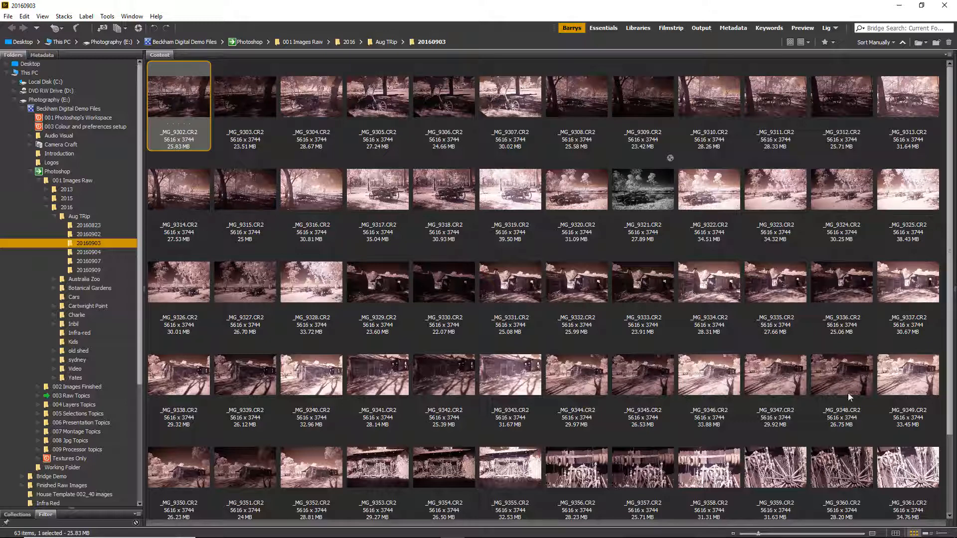
pyautogui.keyDown('shift'); pyautogui.click(904, 470); pyautogui.keyUp('shift')
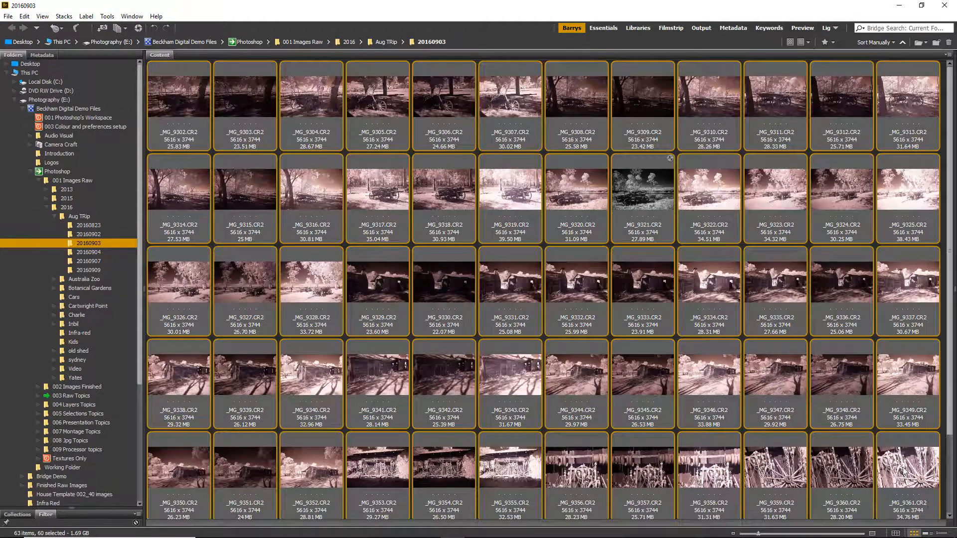
pyautogui.rightClick(510, 287)
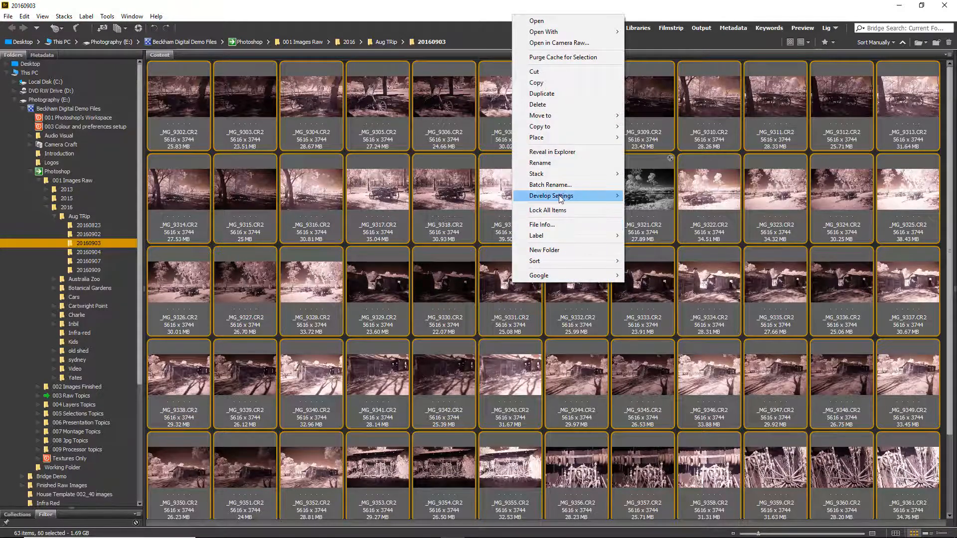
pyautogui.moveTo(558, 199)
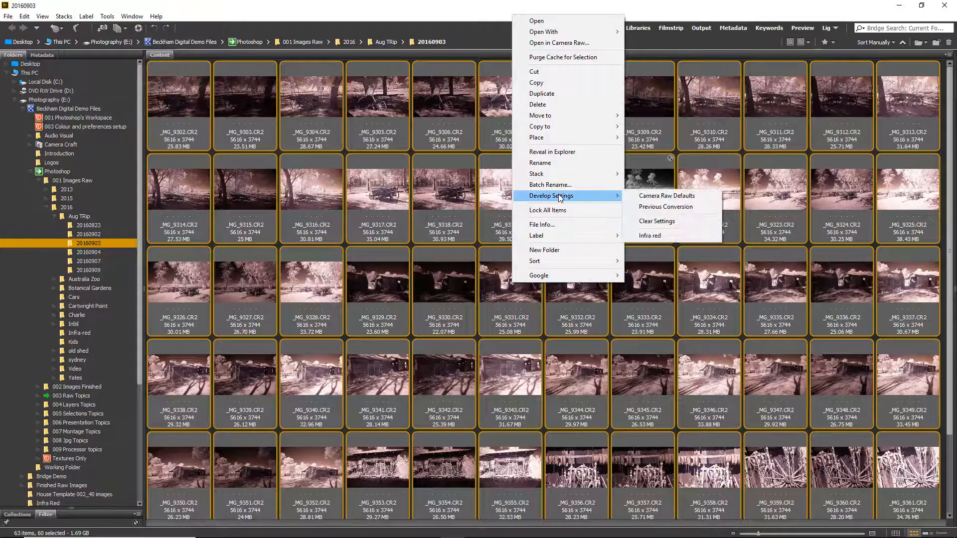
pyautogui.click(647, 237)
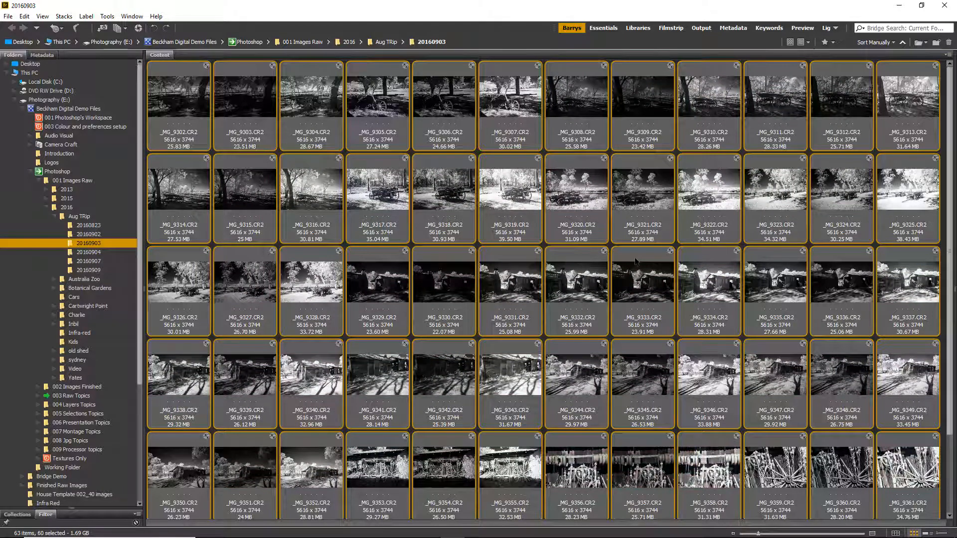
pyautogui.hotkey('ctrl', 'a')
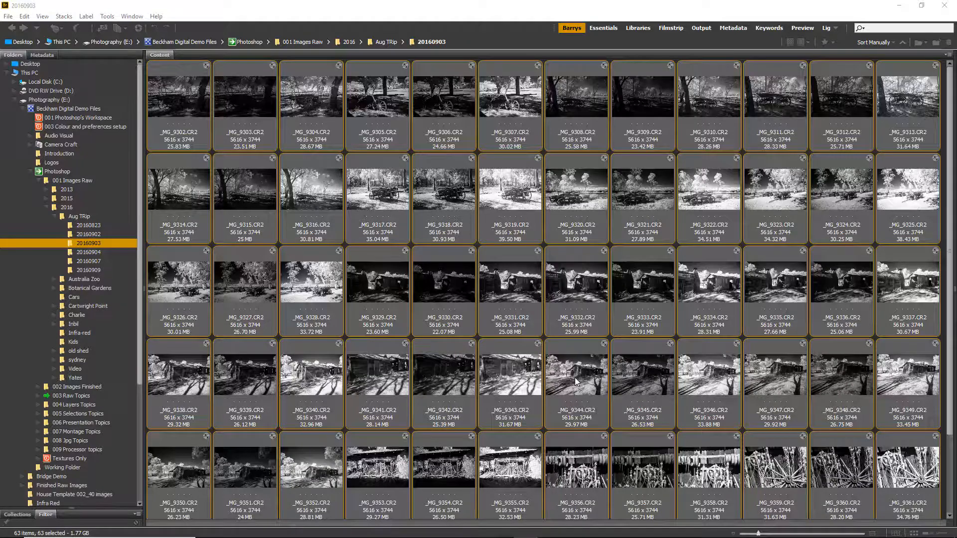
# Step: Open _MG_9344.CR2 in Camera Raw, set its Clarity to +28 and raise the Blacks
pyautogui.click(642, 378)
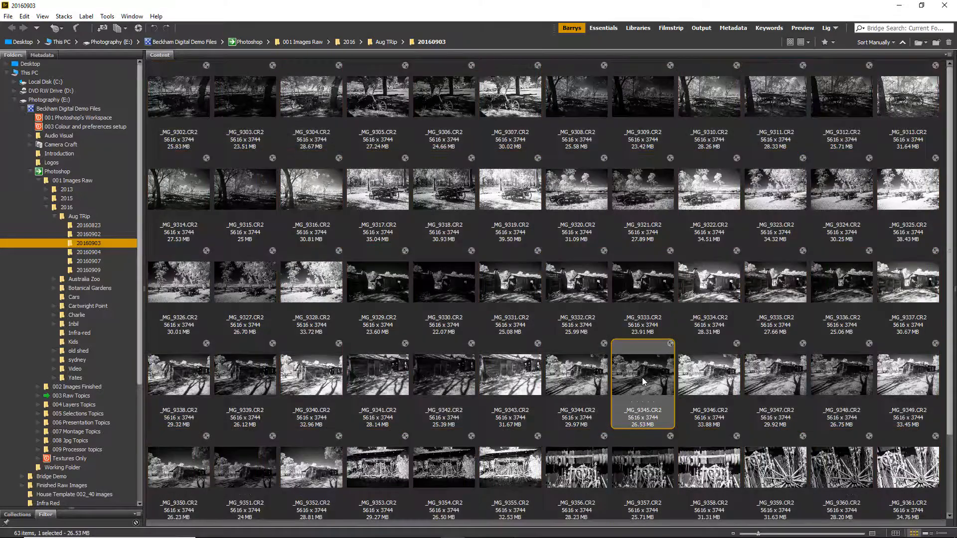
pyautogui.click(577, 374)
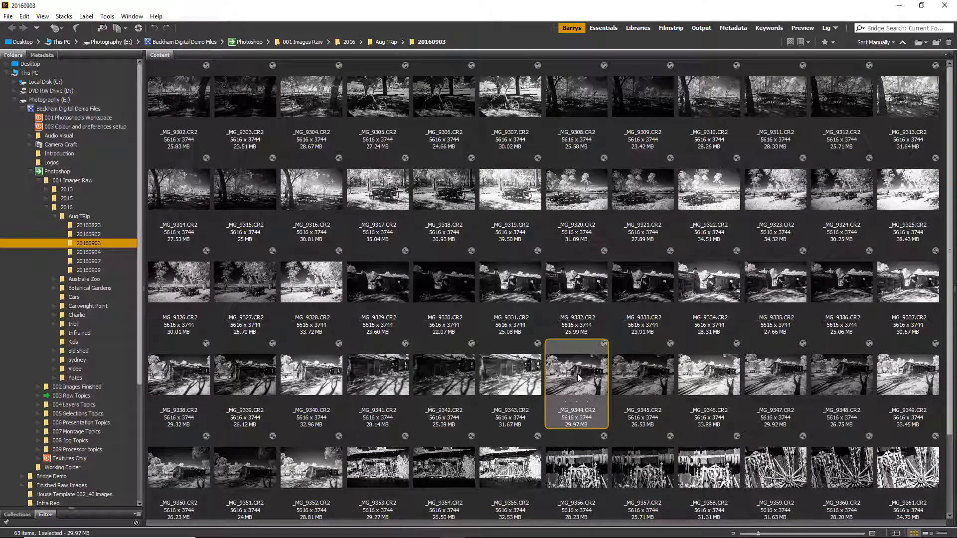
pyautogui.doubleClick(577, 374)
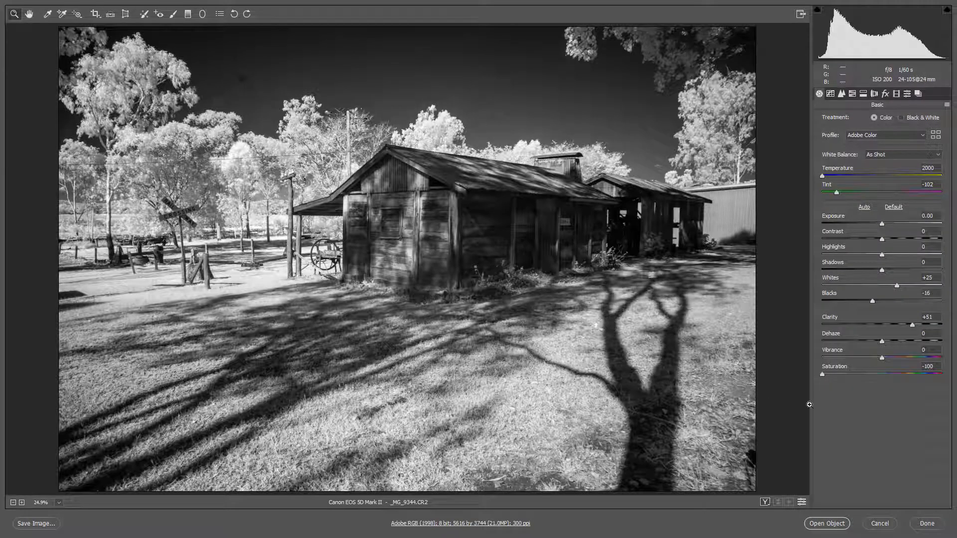
pyautogui.click(898, 324)
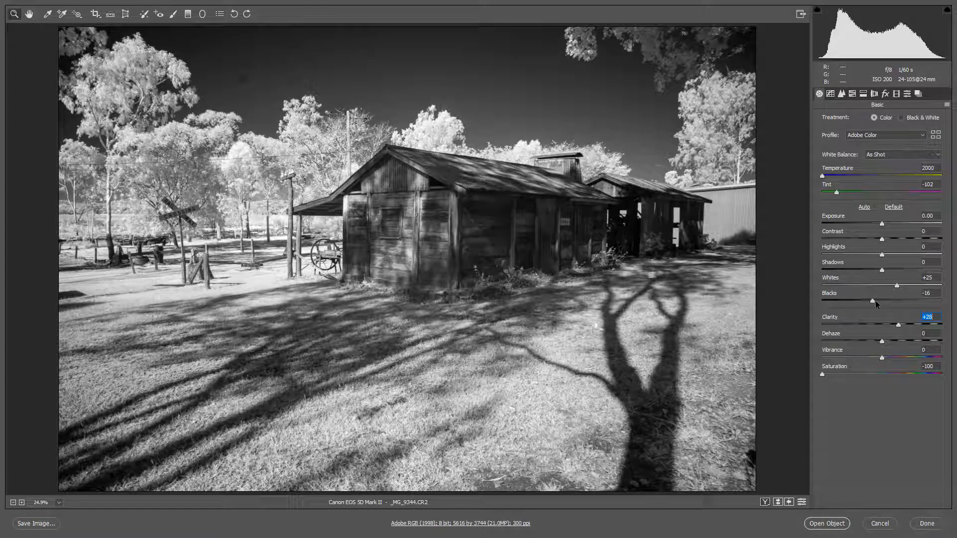
pyautogui.moveTo(874, 301); pyautogui.dragTo(888, 287)
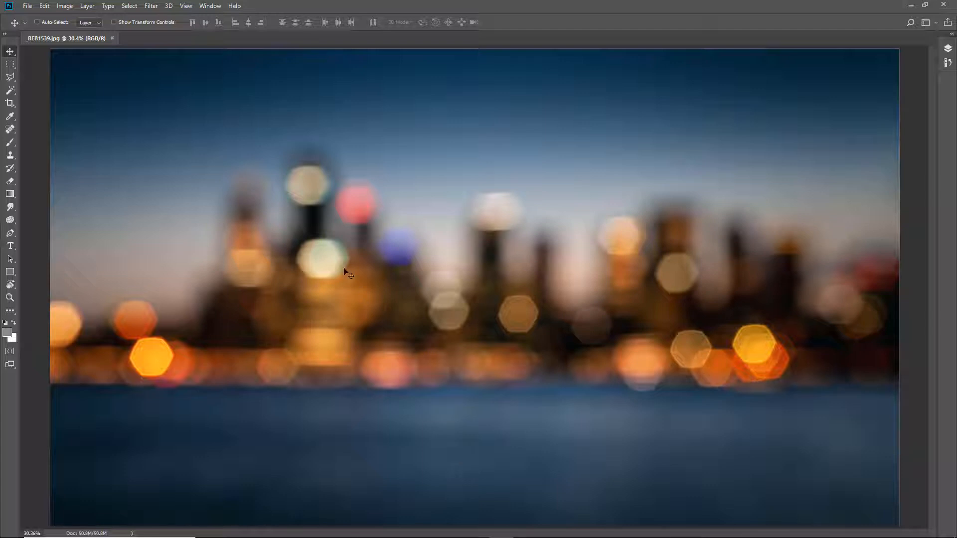
# Step: Open _BEB1539.jpg in the Camera Raw Filter and apply the Artistic 04 profile
pyautogui.click(152, 7)
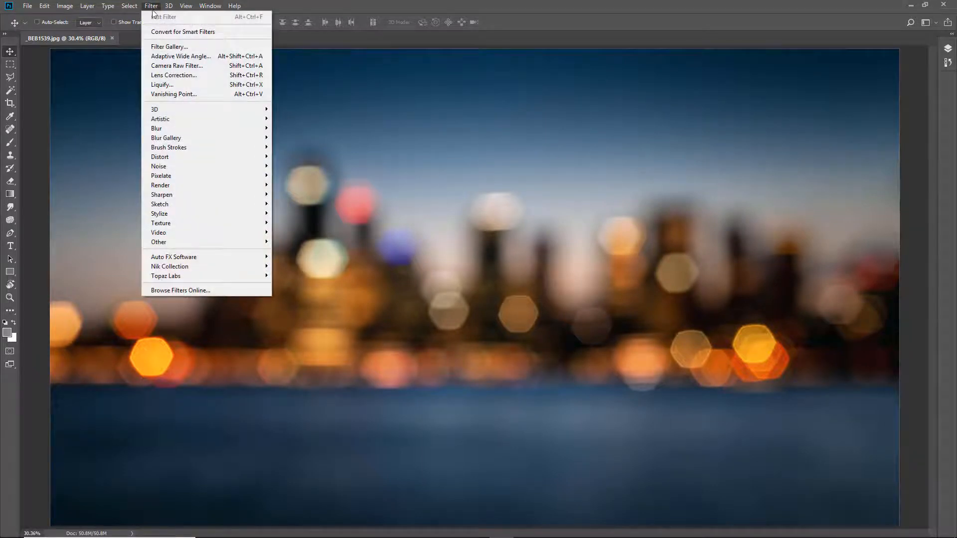
pyautogui.click(160, 67)
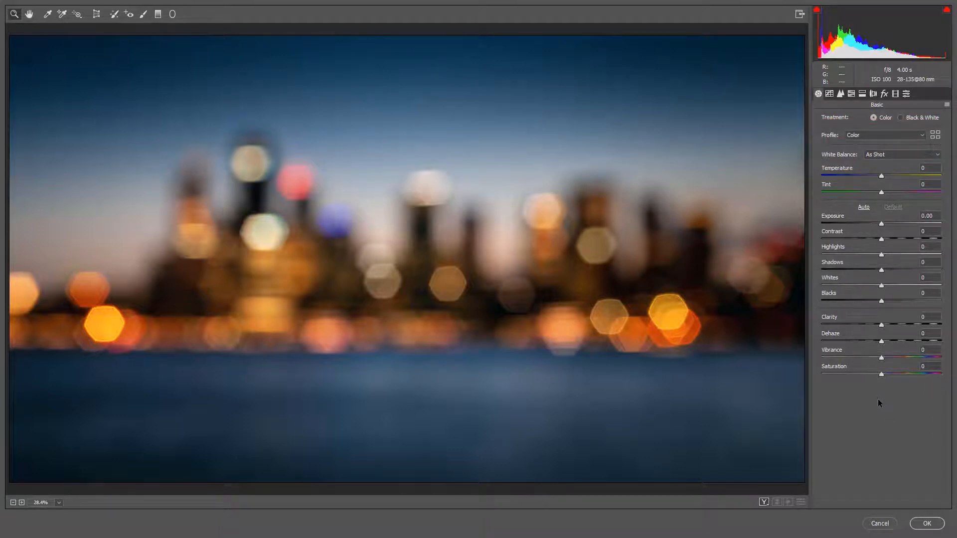
pyautogui.click(935, 136)
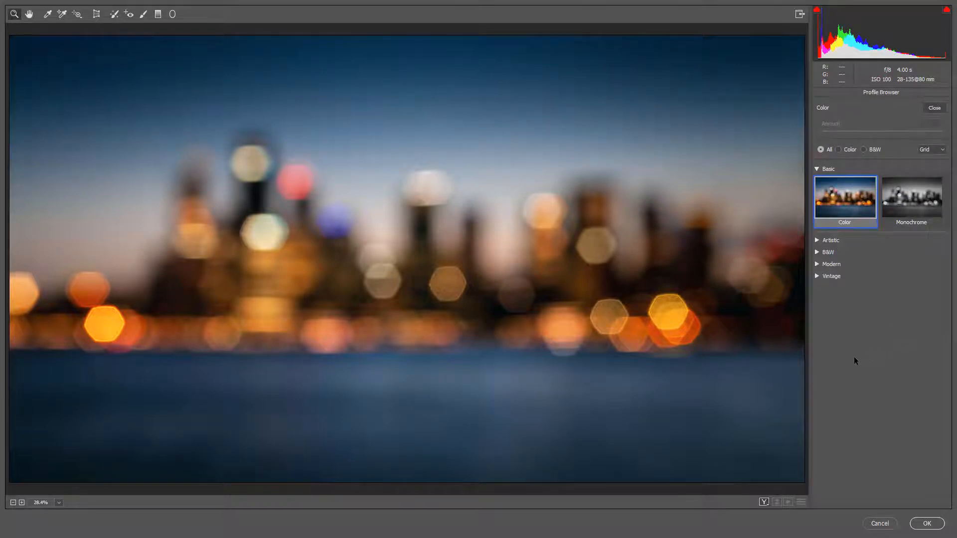
pyautogui.click(816, 169)
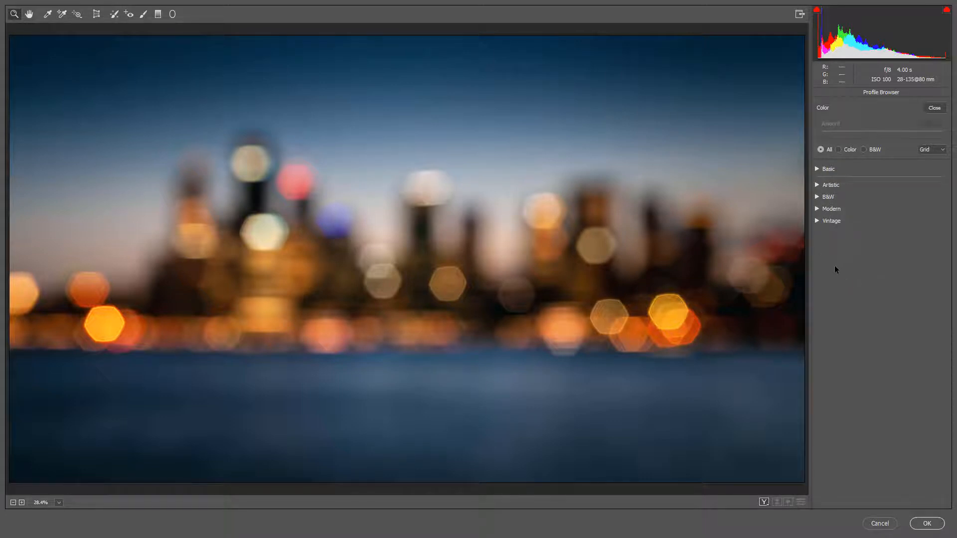
pyautogui.click(816, 185)
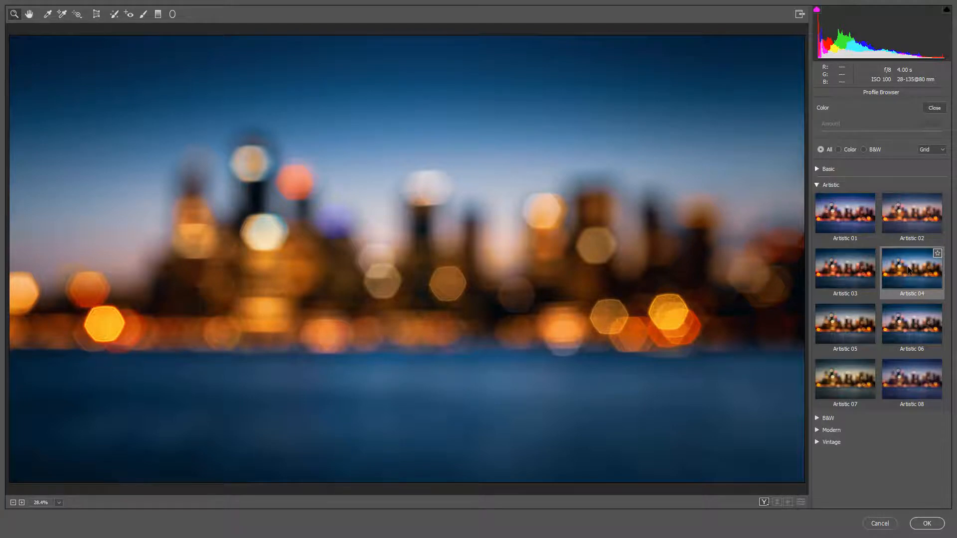
pyautogui.click(909, 271)
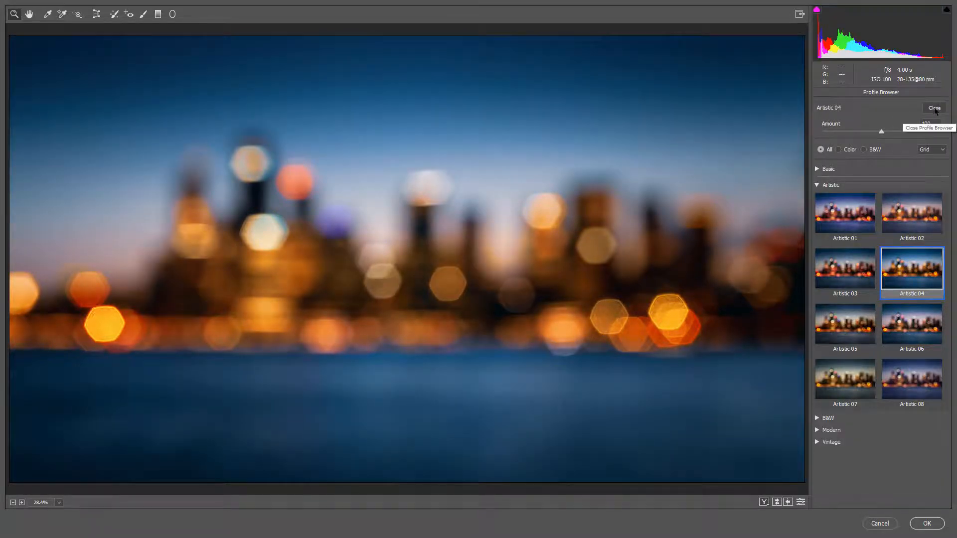
pyautogui.click(935, 108)
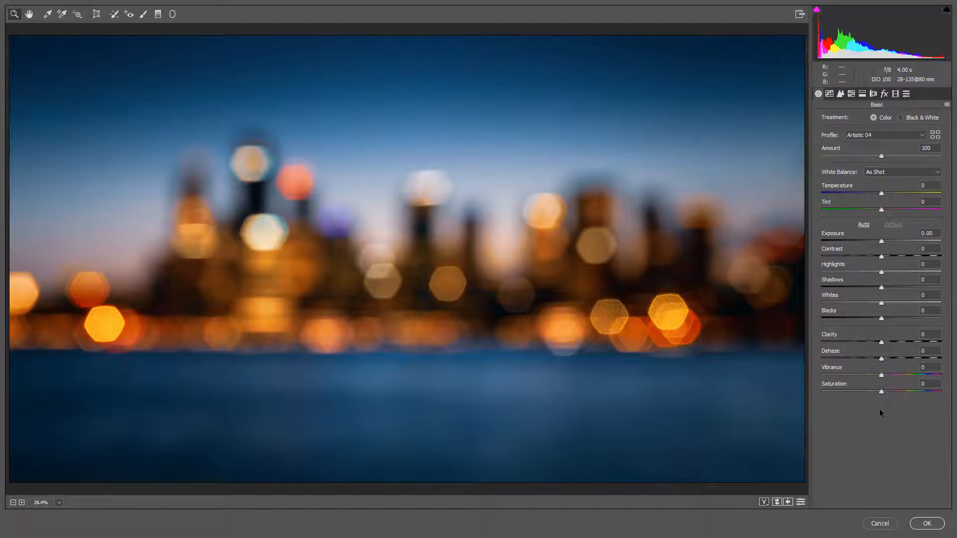
# Step: Try the Artistic 04 profile at minimum and maximum strength, and set its Amount to 96
pyautogui.click(881, 157)
pyautogui.moveTo(881, 157); pyautogui.dragTo(812, 158)
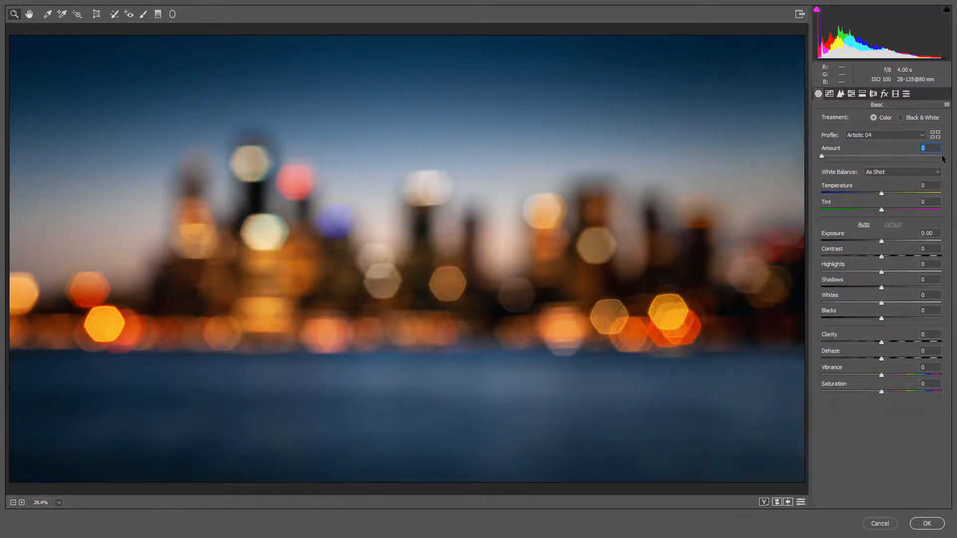
pyautogui.click(940, 156)
pyautogui.click(821, 156)
pyautogui.click(880, 157)
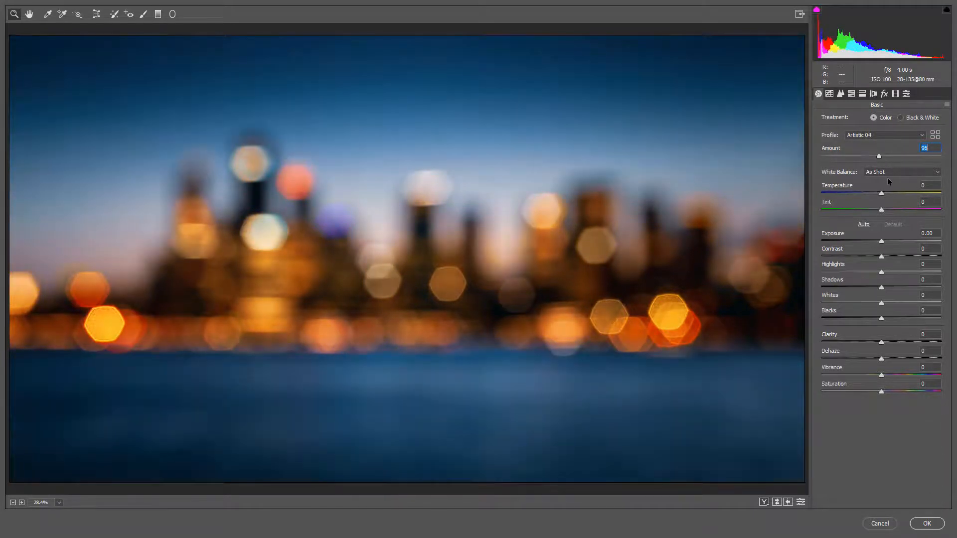
# Step: Replace the skyline photo's profile with Vintage 03 from the Vintage group
pyautogui.click(935, 137)
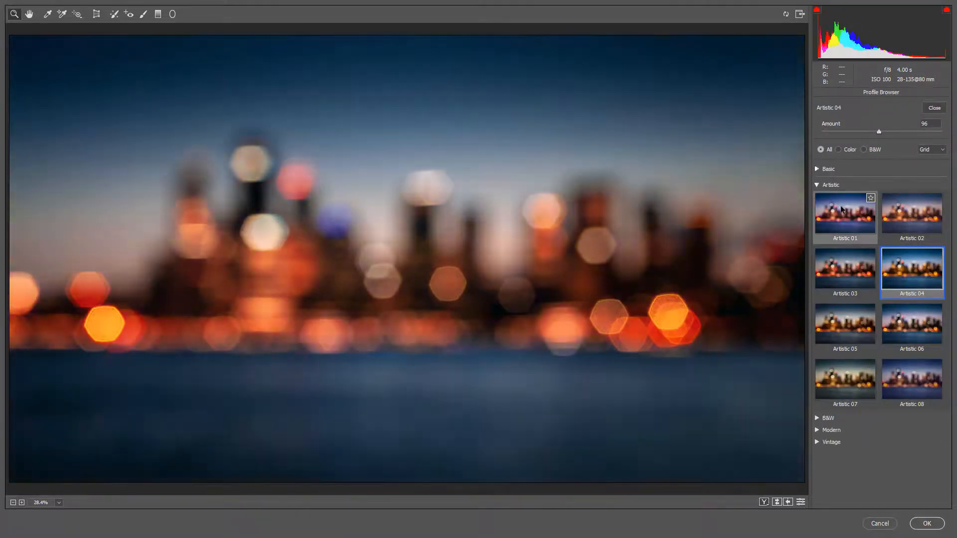
pyautogui.click(816, 185)
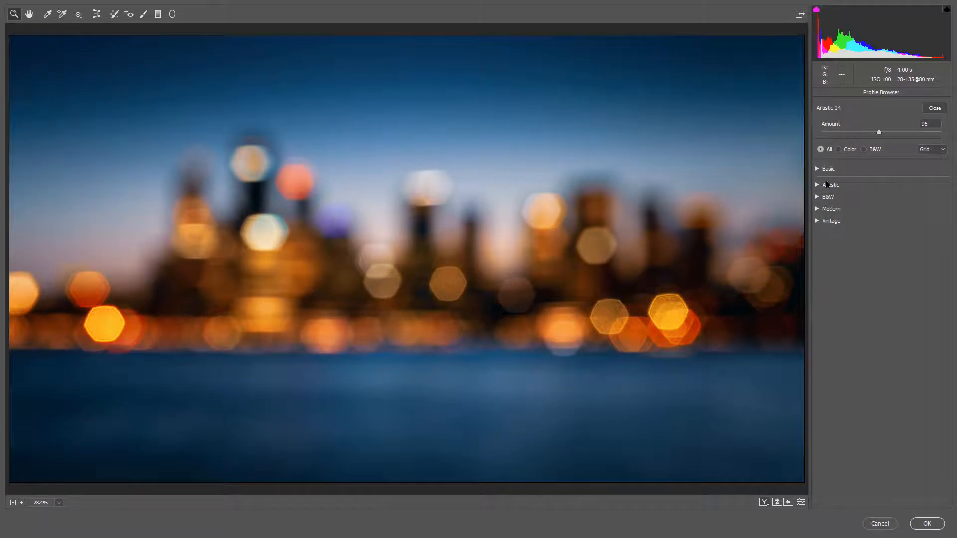
pyautogui.click(818, 221)
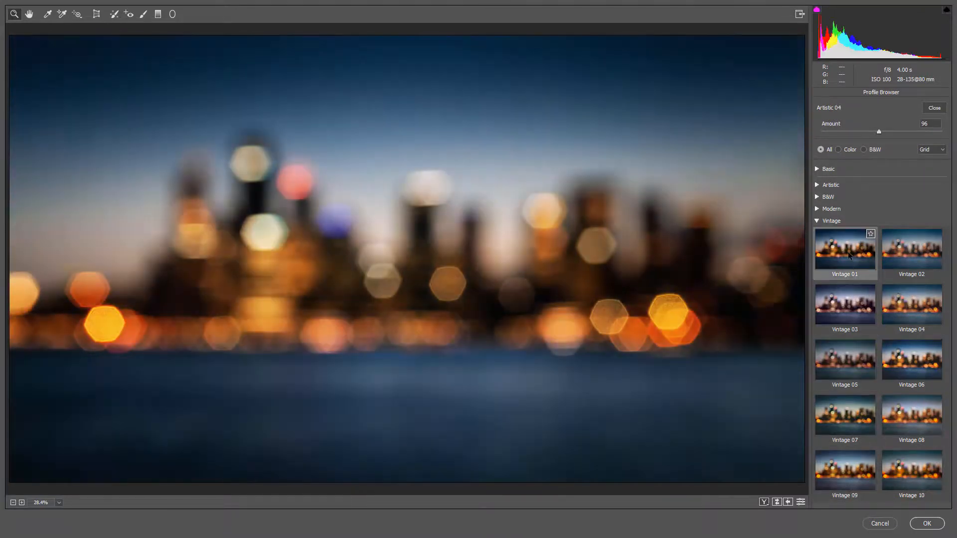
pyautogui.click(844, 303)
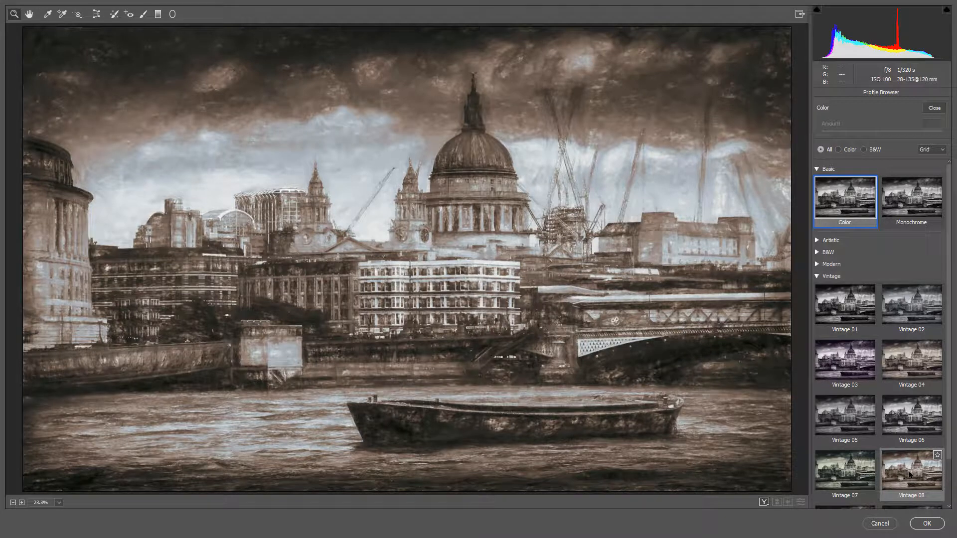
# Step: Apply the Vintage 08 profile to 425T4120-1.jpg, accept the Camera Raw Filter and fit the image on screen
pyautogui.click(908, 474)
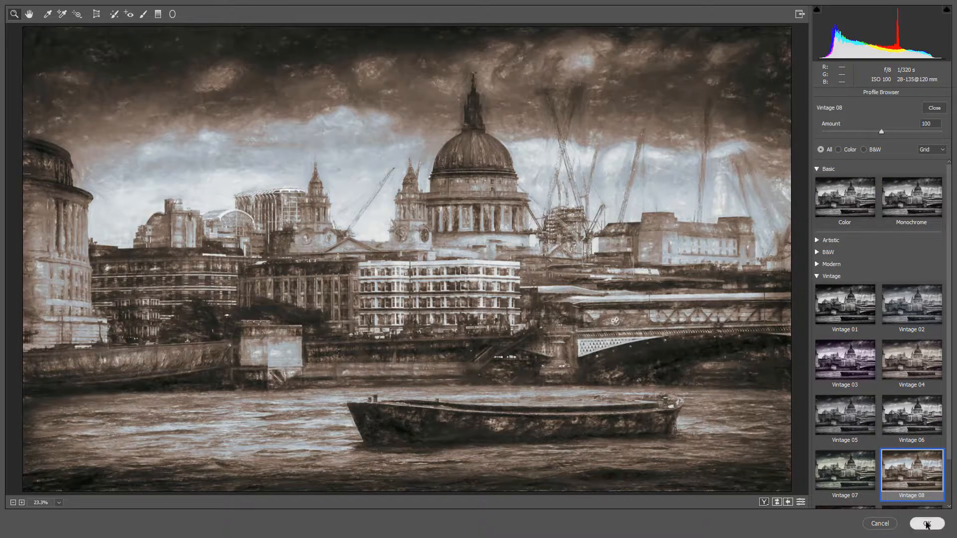
pyautogui.click(927, 524)
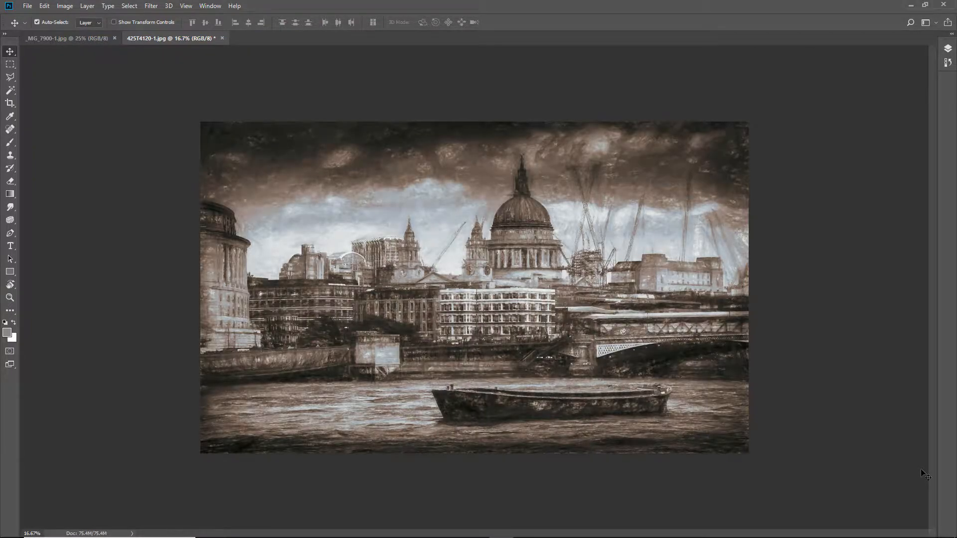
pyautogui.hotkey('ctrl', '0')
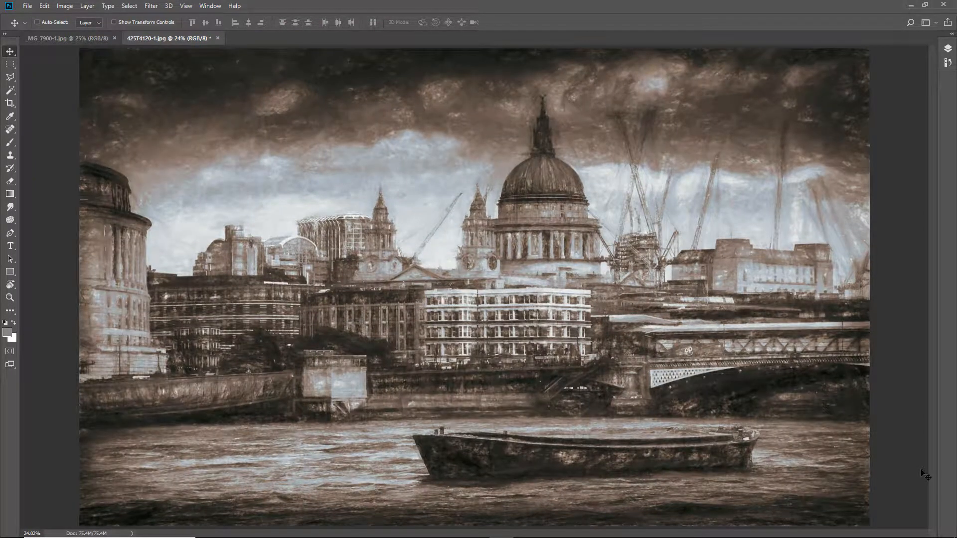